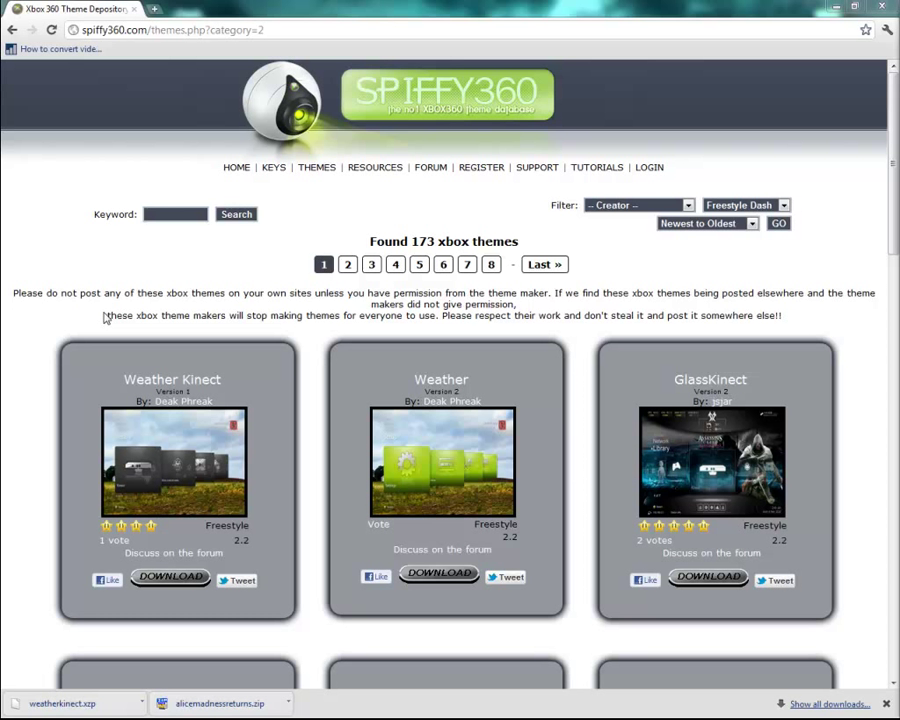
# Step: Open the NXE Dashboard theme listing on the Spiffy360 site
pyautogui.click(236, 167)
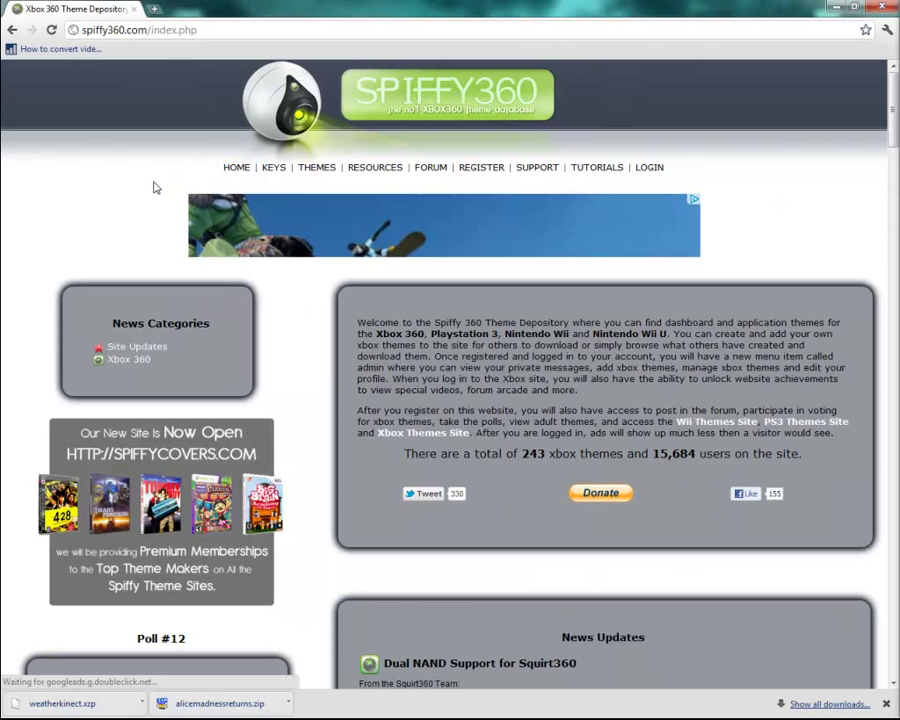
pyautogui.moveTo(311, 175)
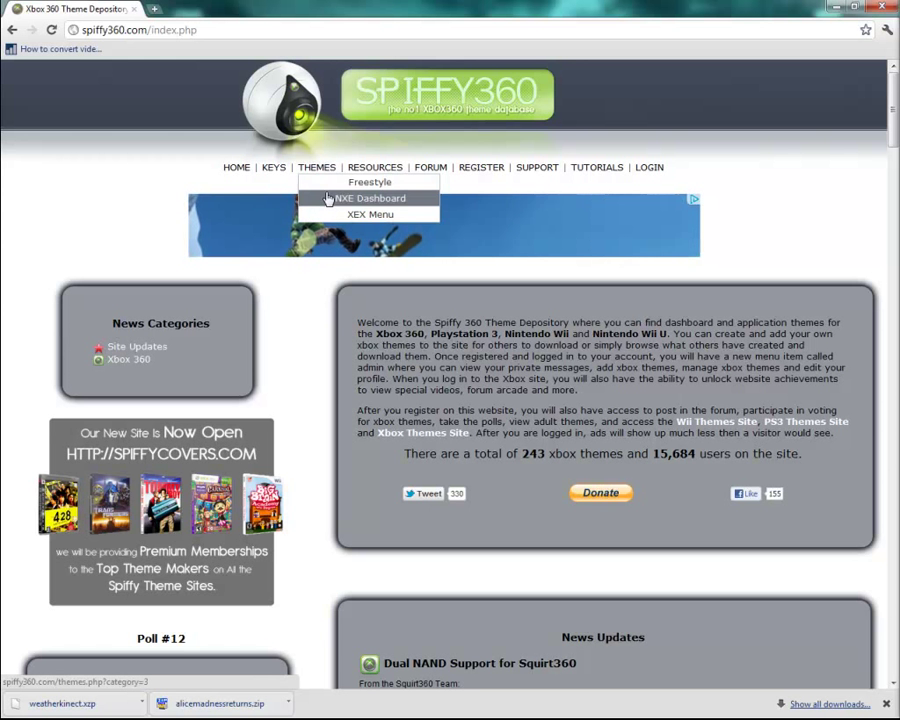
pyautogui.click(330, 198)
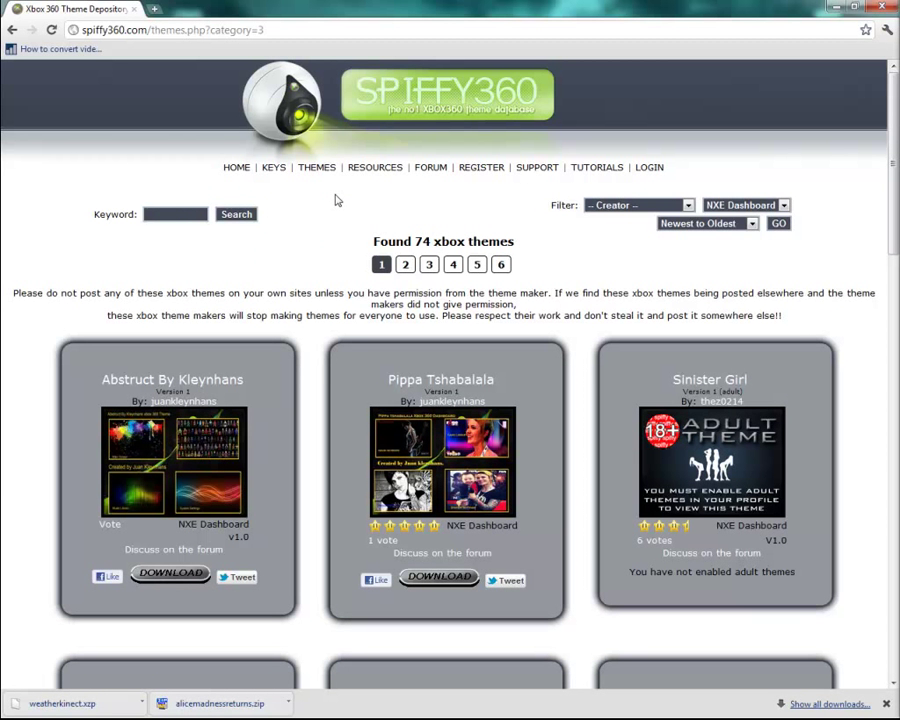
# Step: Download the Alice Madness Returns theme and save it as alicemadnessreturns.zip on drive D:
pyautogui.scroll(-10, 330, 273)
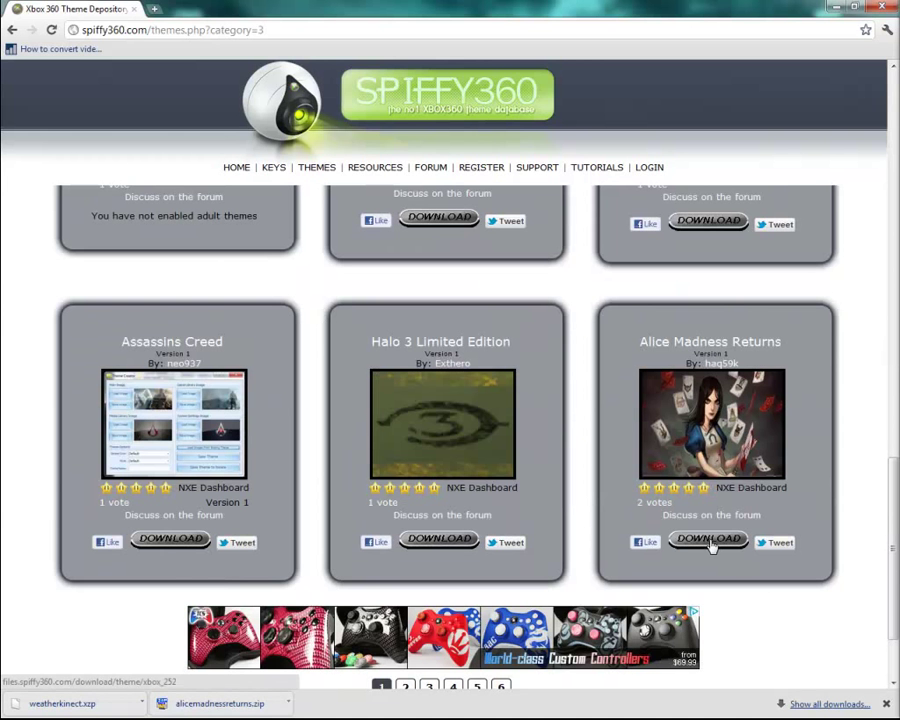
pyautogui.click(709, 544)
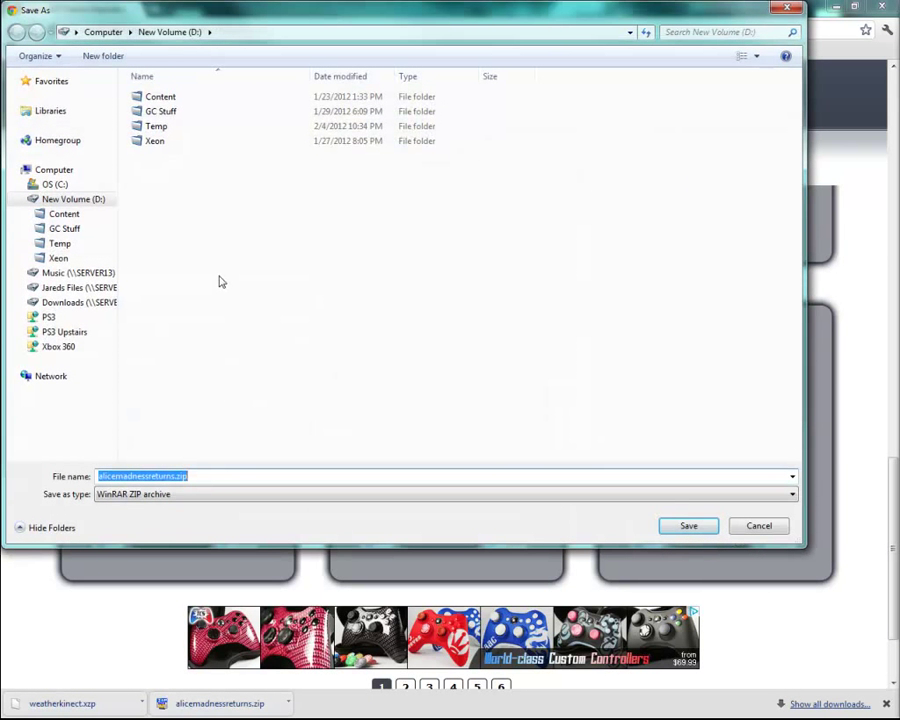
pyautogui.click(688, 526)
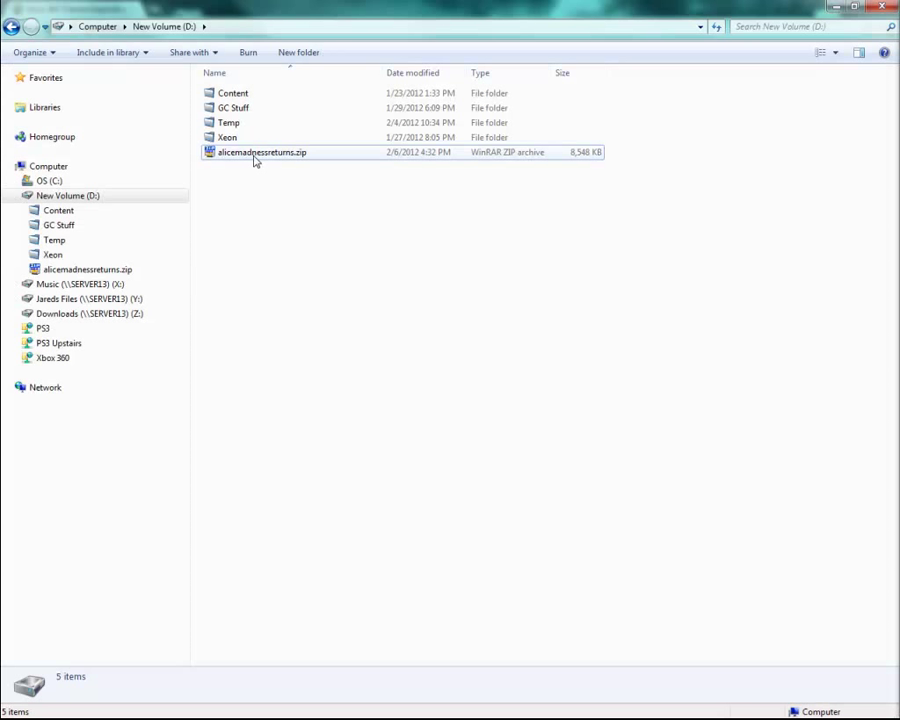
# Step: Extract alicemadnessreturns.zip into its own folder on drive D: and refresh the drive listing
pyautogui.rightClick(255, 158)
pyautogui.click(306, 211)
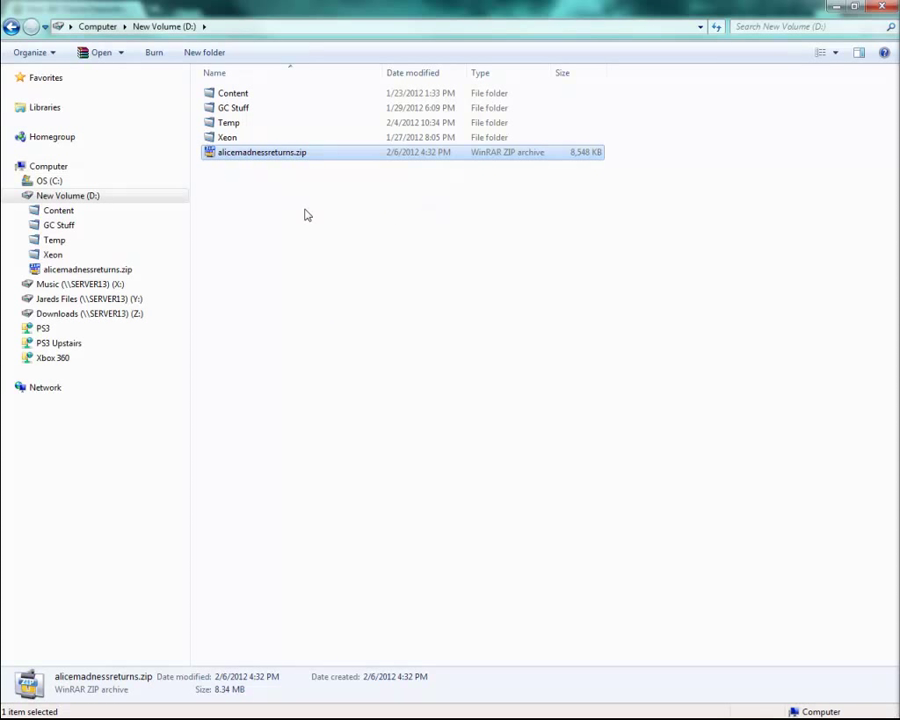
pyautogui.click(58, 210)
pyautogui.click(62, 195)
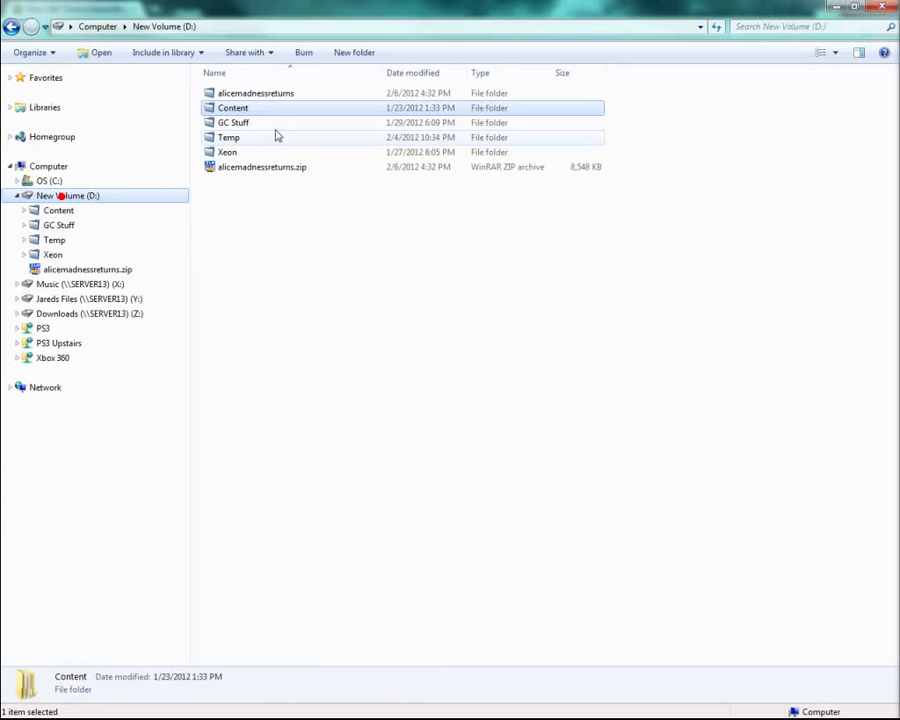
# Step: Move the extracted Alice Madness Returns file from the alicemadnessreturns folder to the root of drive D:
pyautogui.doubleClick(240, 93)
pyautogui.moveTo(222, 96); pyautogui.dragTo(101, 198)
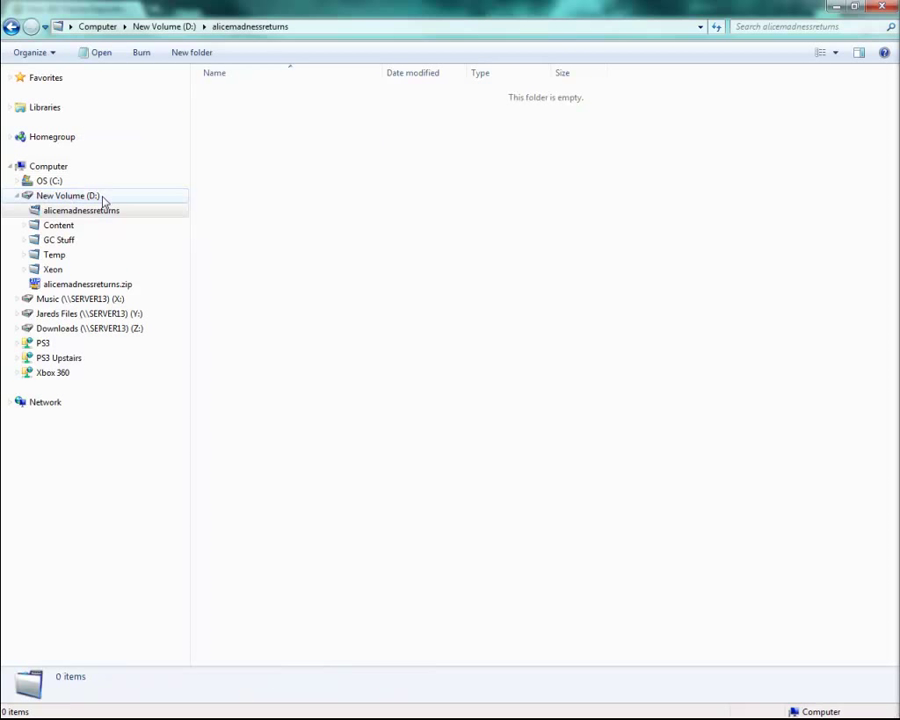
pyautogui.click(91, 196)
# Step: Delete the alicemadnessreturns folder and alicemadnessreturns.zip from drive D:, and select the remaining theme file
pyautogui.click(257, 182)
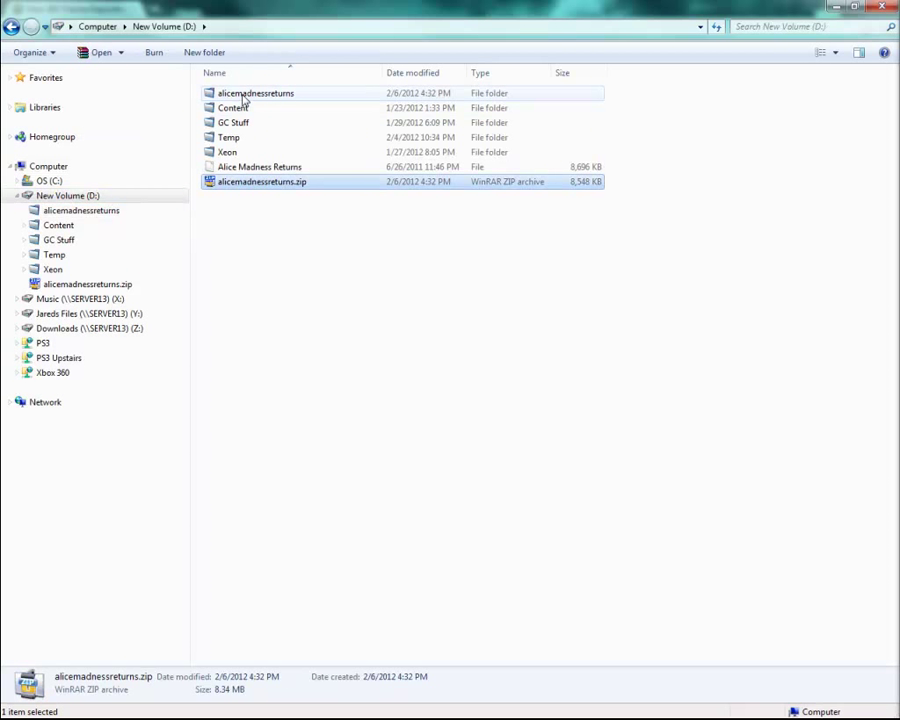
pyautogui.keyDown('ctrl'); pyautogui.click(242, 94); pyautogui.keyUp('ctrl')
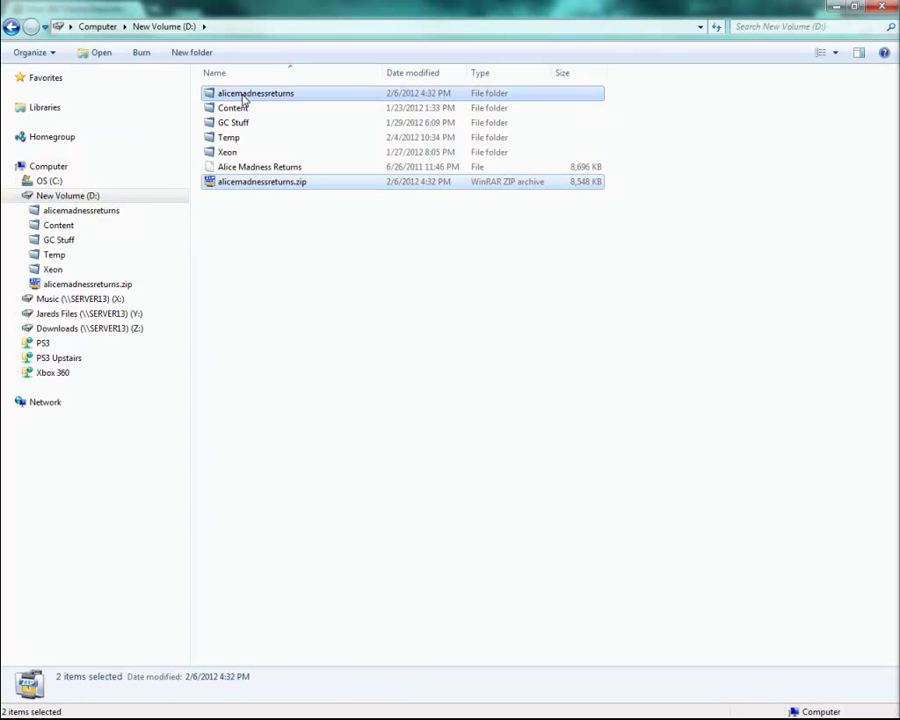
pyautogui.press('Delete')
pyautogui.press('Return')
pyautogui.click(245, 152)
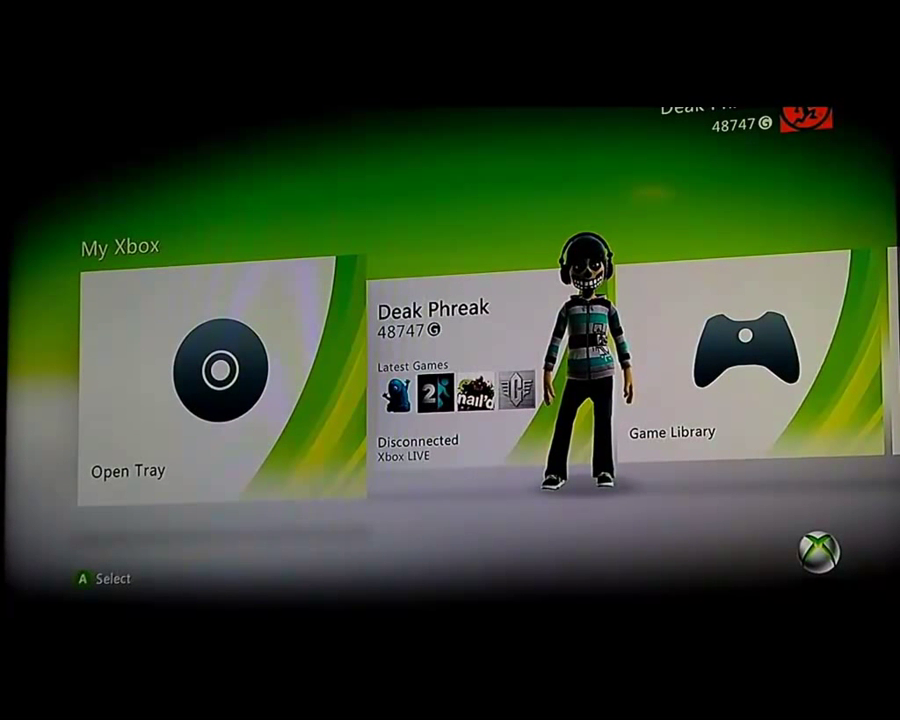
# Step: Switch to the Xbox 360 dashboard and open System Settings from My Xbox
pyautogui.press('Right')
pyautogui.press('Right')
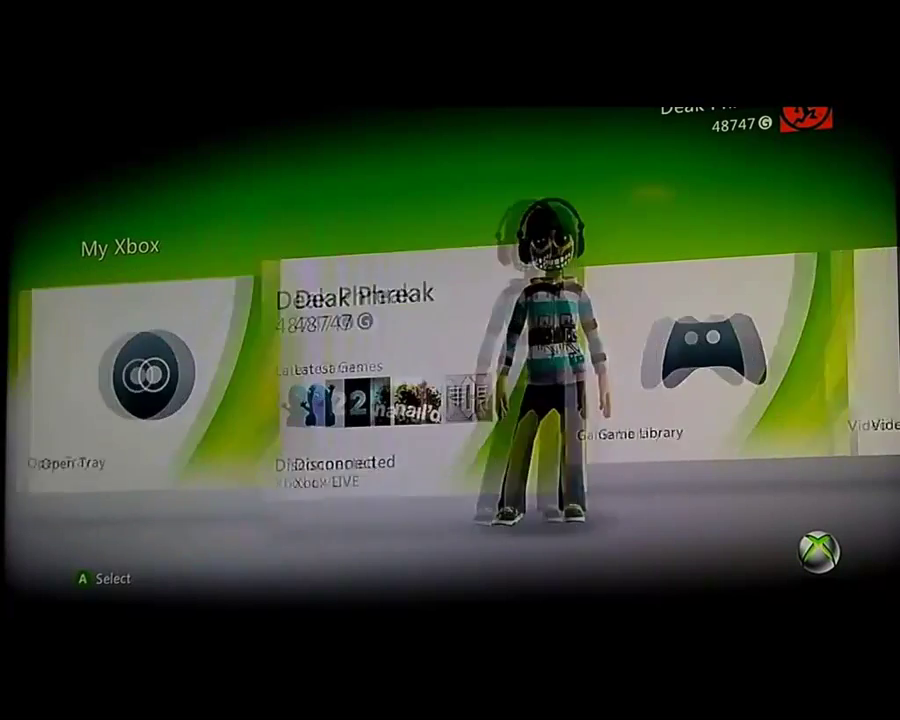
pyautogui.press('Right')
pyautogui.press('Right')
pyautogui.press('Right')
pyautogui.press('Right')
pyautogui.press('Right')
pyautogui.press('Right')
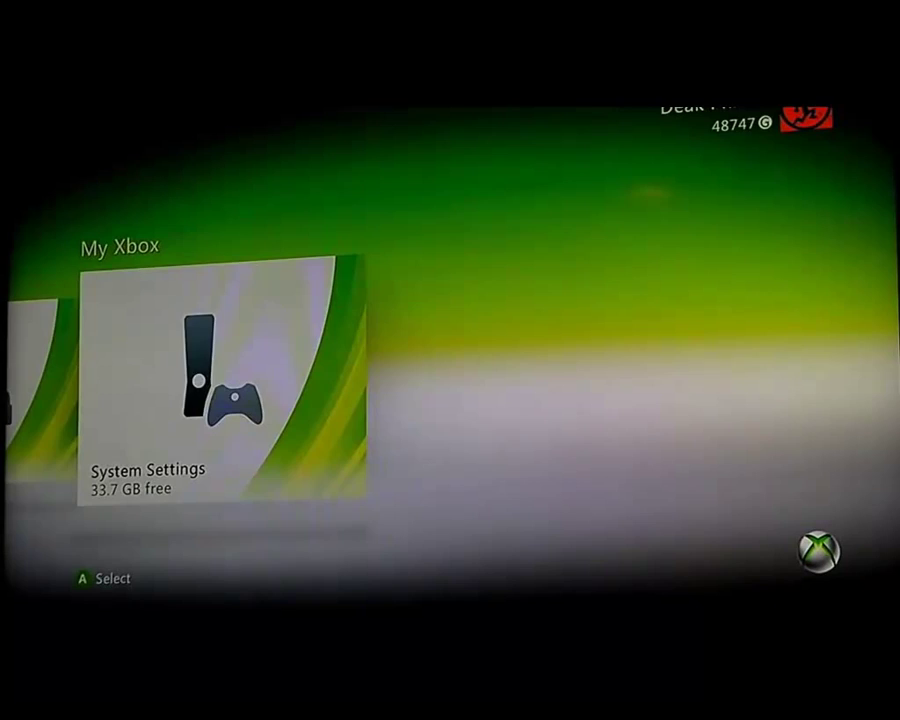
pyautogui.press('Return')
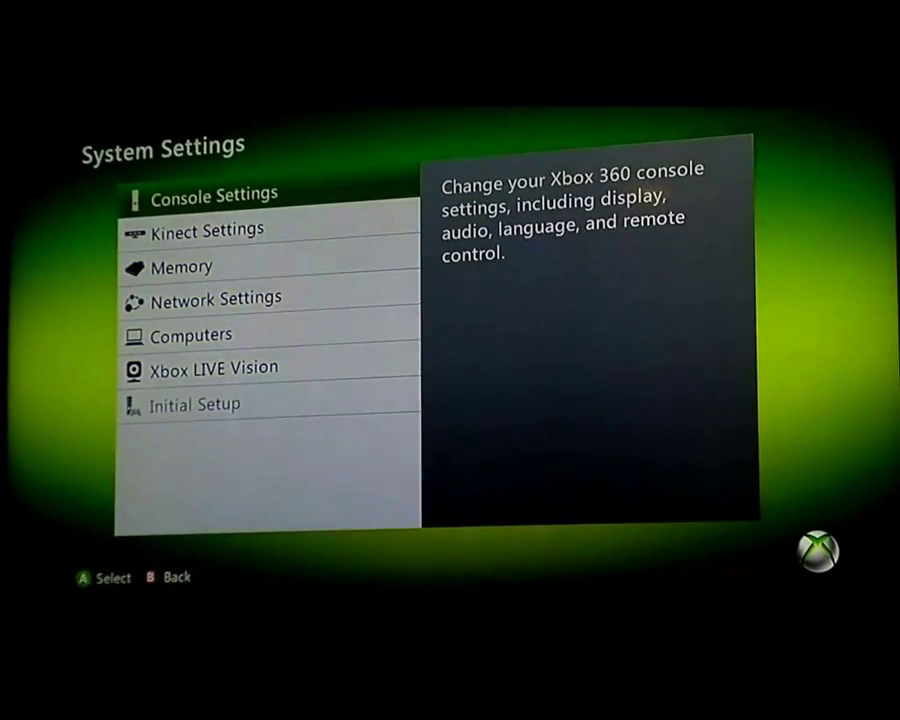
# Step: Open the console's Memory settings and choose the USB Storage Device
pyautogui.press('Down')
pyautogui.press('Down')
pyautogui.press('Return')
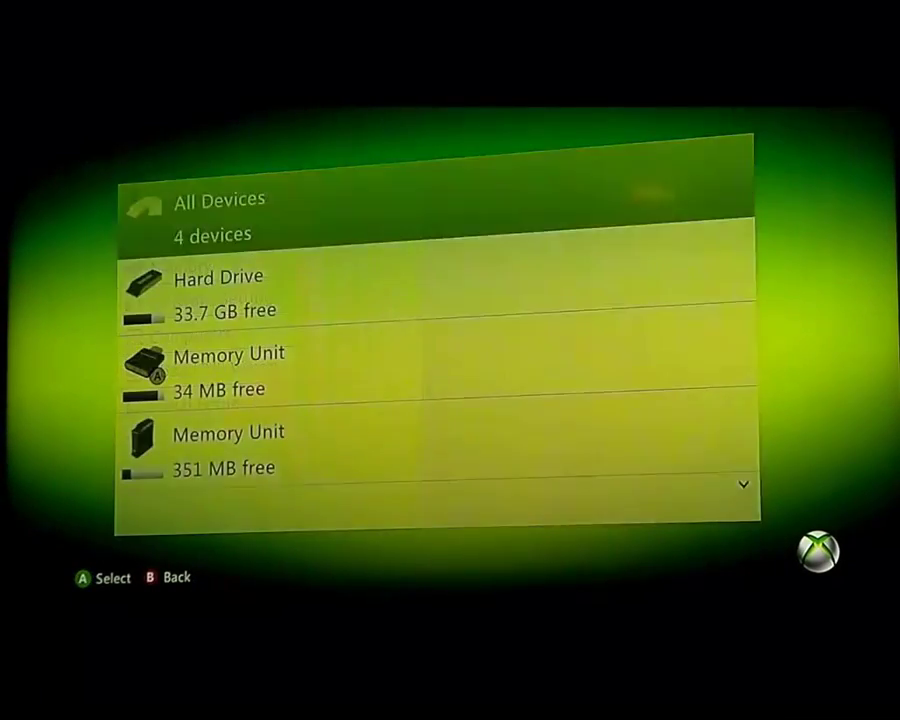
pyautogui.press('Down')
pyautogui.press('Down')
pyautogui.press('Down')
pyautogui.press('Down')
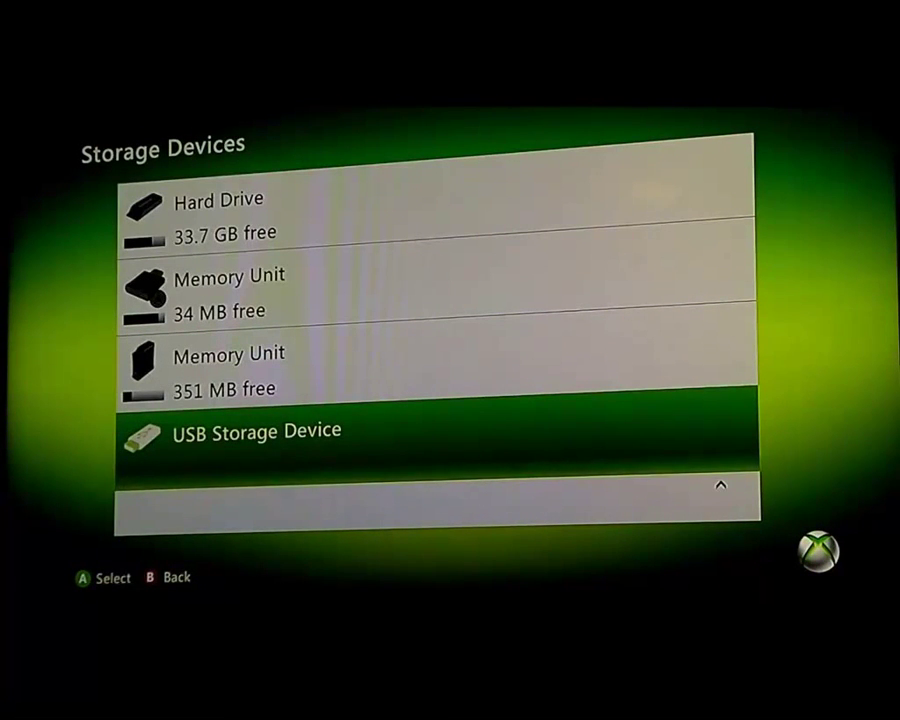
pyautogui.press('Return')
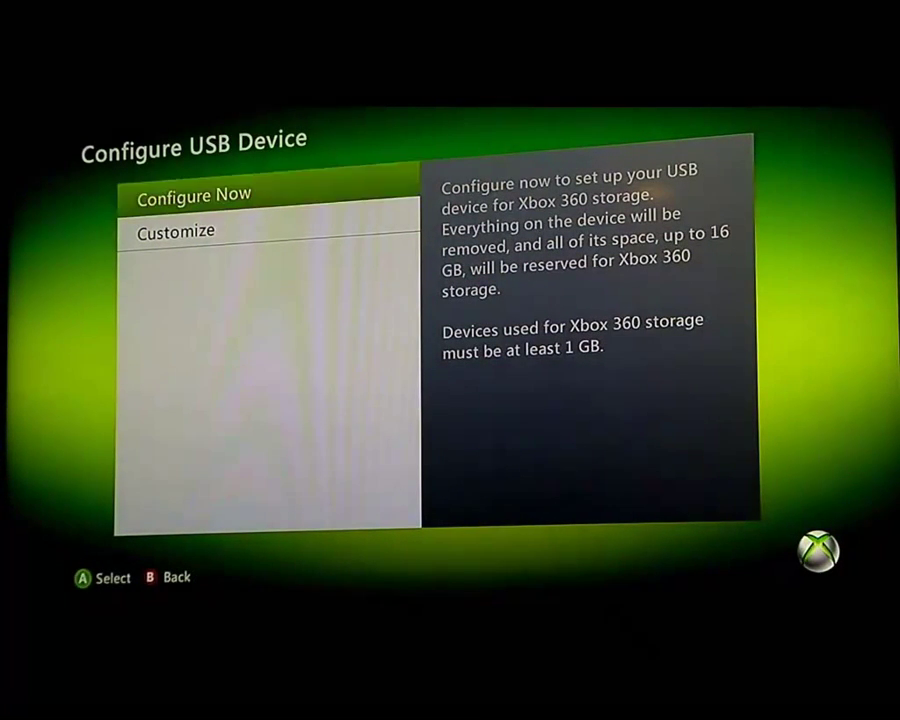
# Step: Configure the whole USB device for Xbox 360 storage, accepting removal of its content, and leave System Settings
pyautogui.press('Return')
pyautogui.press('Up')
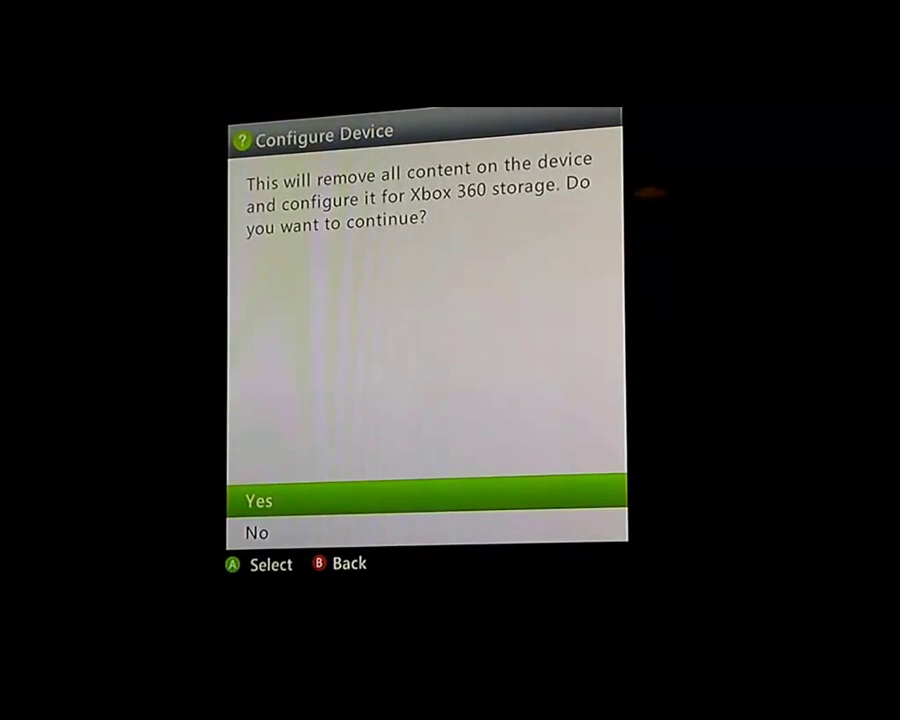
pyautogui.press('Return')
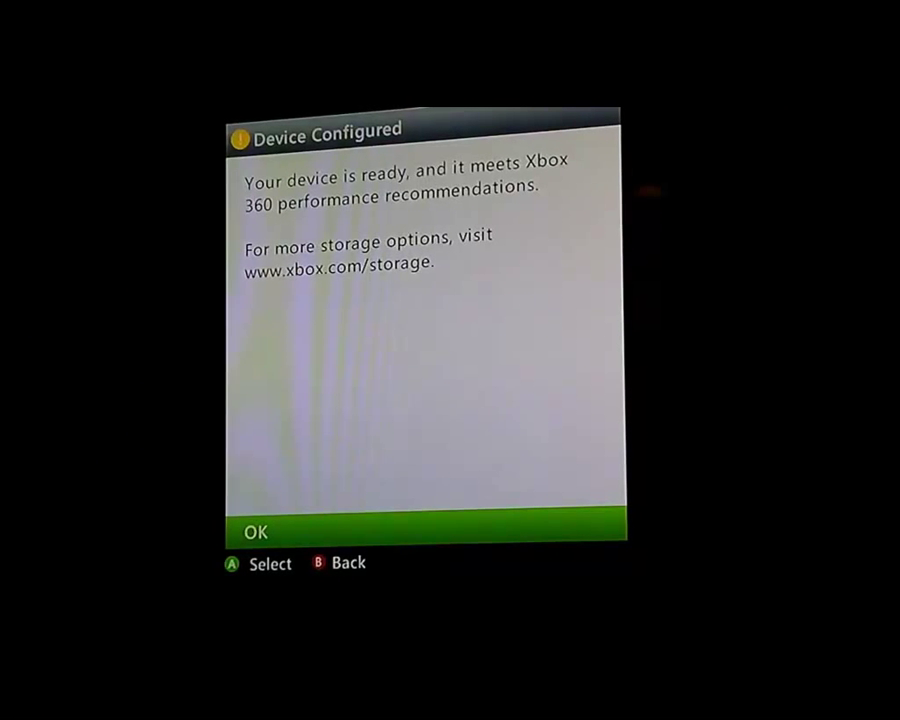
pyautogui.press('Return')
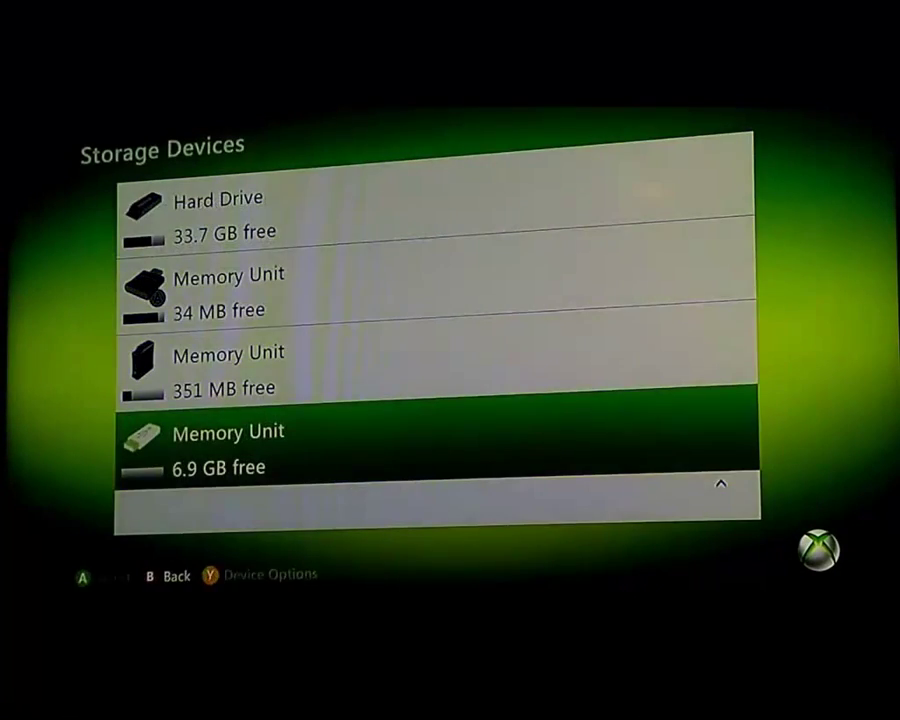
pyautogui.press('Escape')
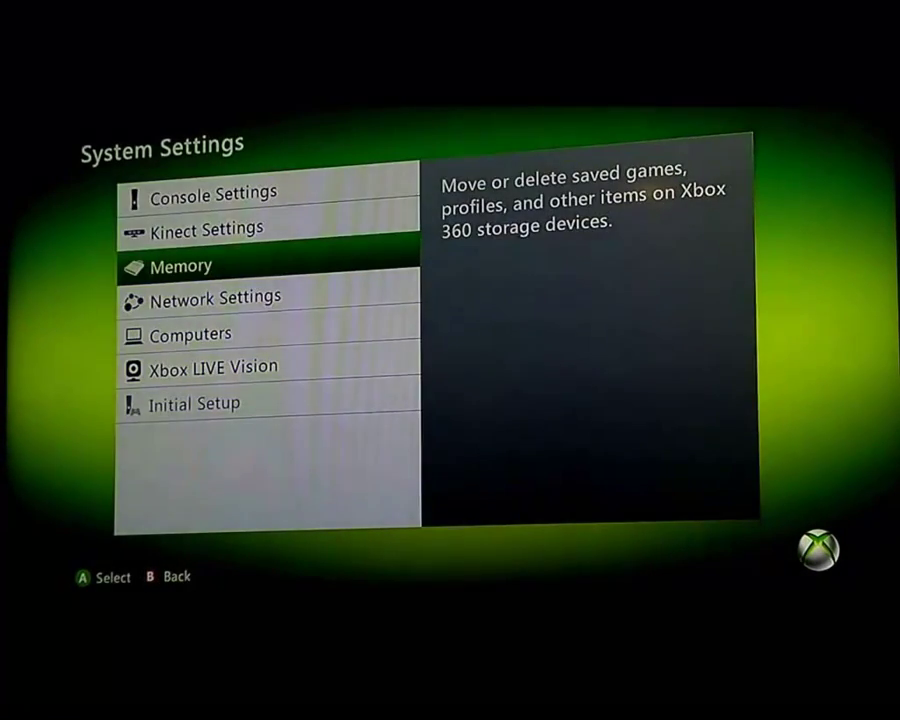
pyautogui.press('Escape')
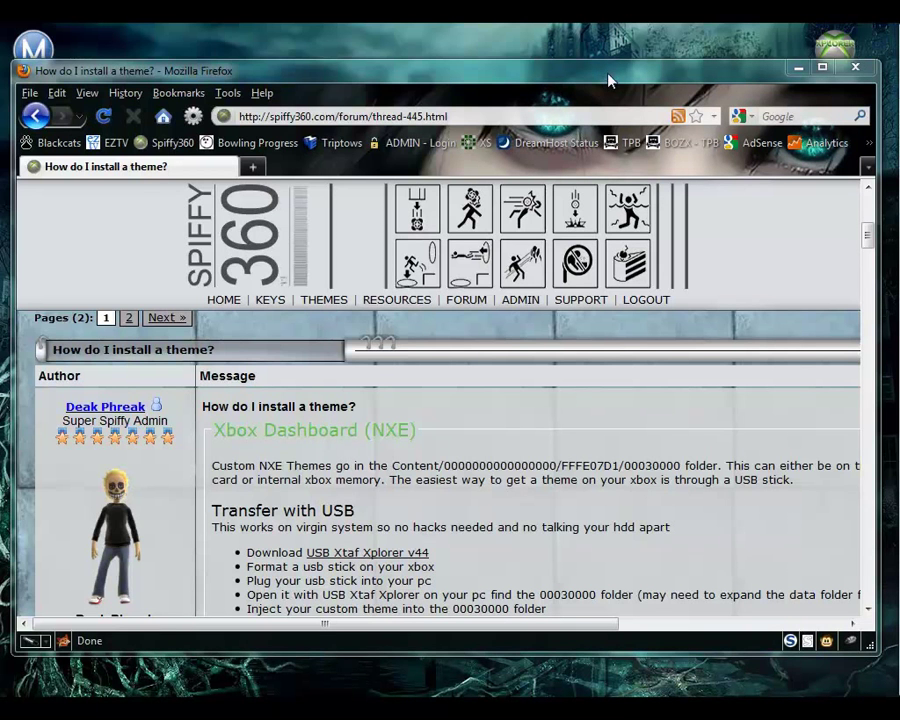
# Step: Switch to USB Xtaf Xplorer from the PC desktop and open the first USB drive
pyautogui.press('super+d')
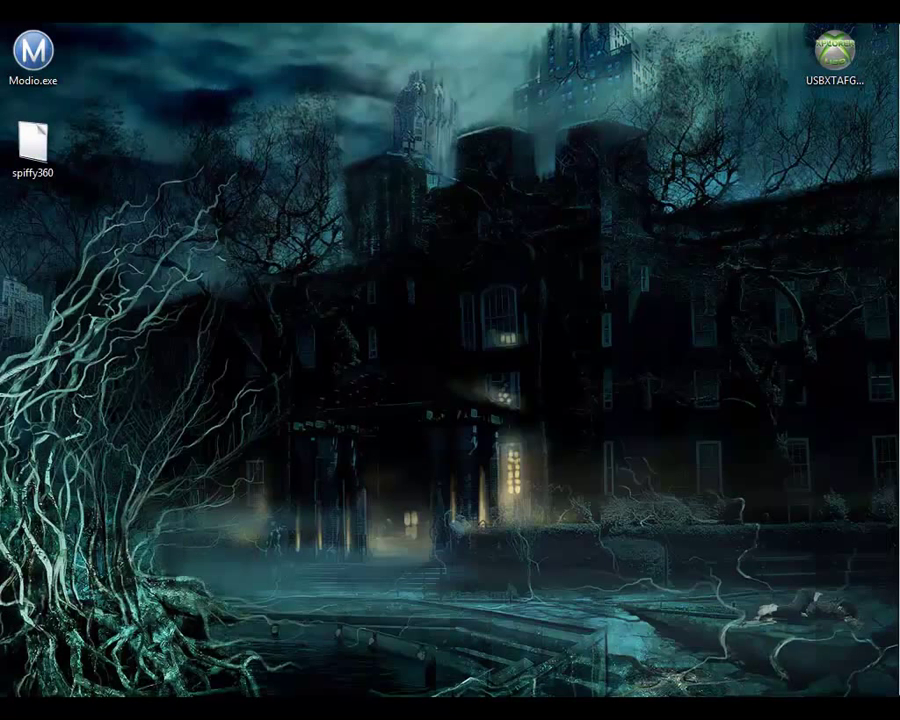
pyautogui.doubleClick(838, 60)
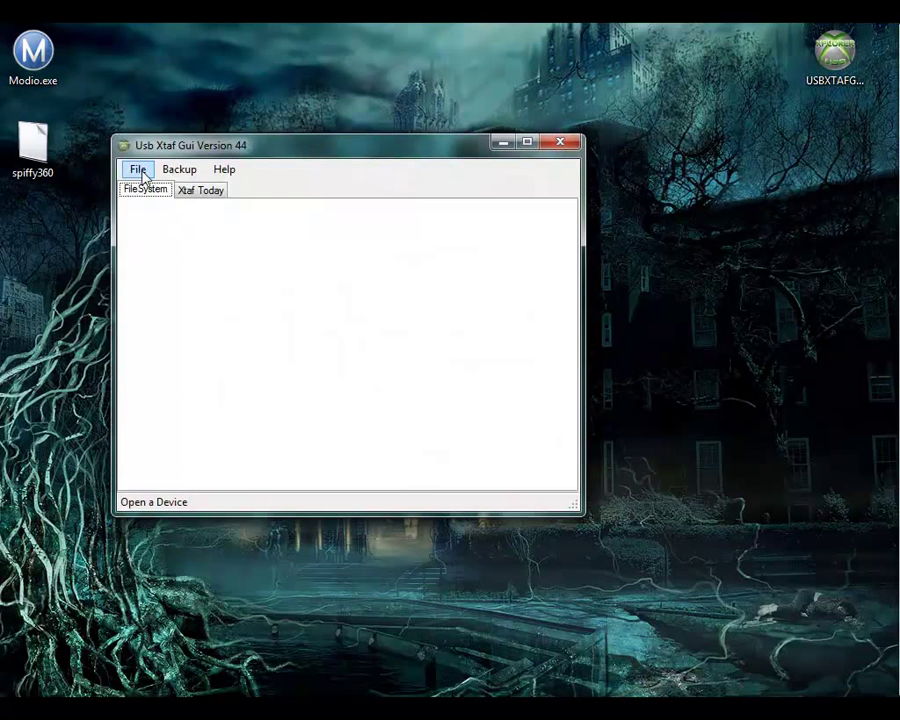
pyautogui.click(141, 172)
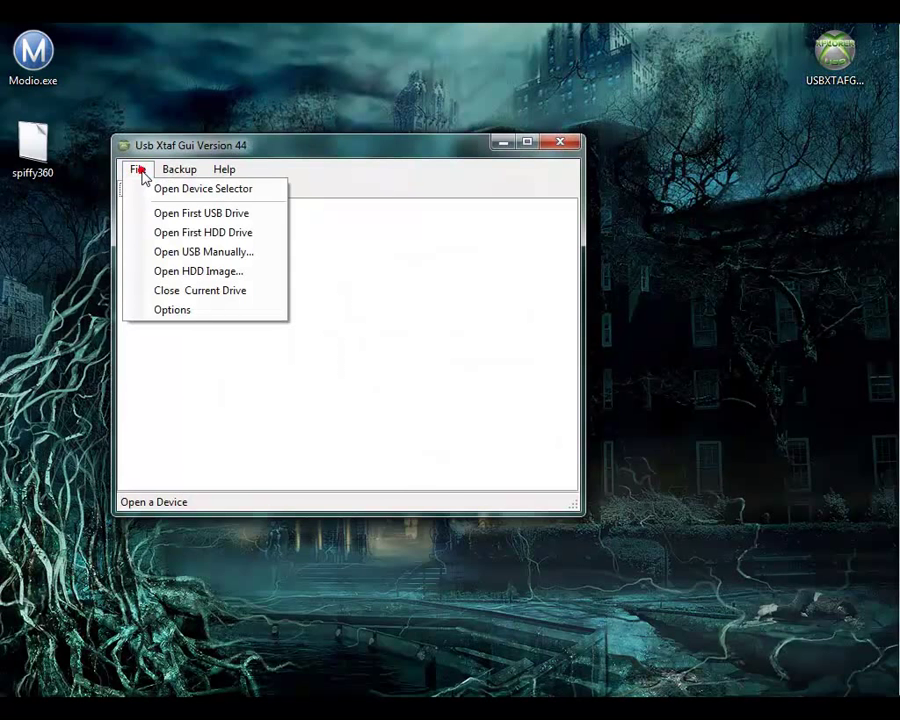
pyautogui.click(167, 216)
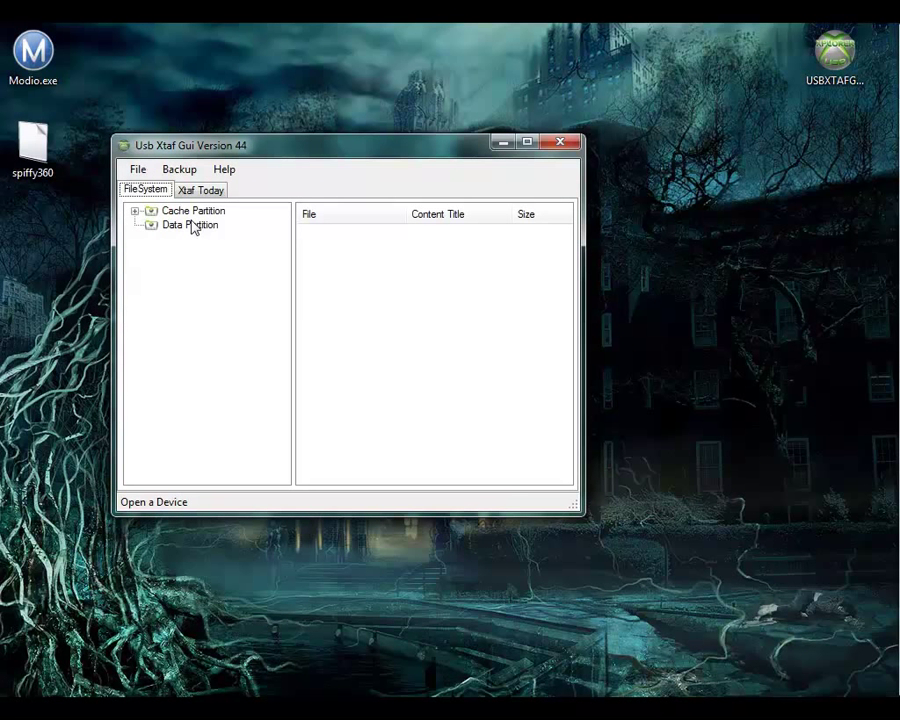
# Step: Check the contents of the Cache Partition and the Data Partition, and move the Usb Xtaf window aside
pyautogui.click(134, 211)
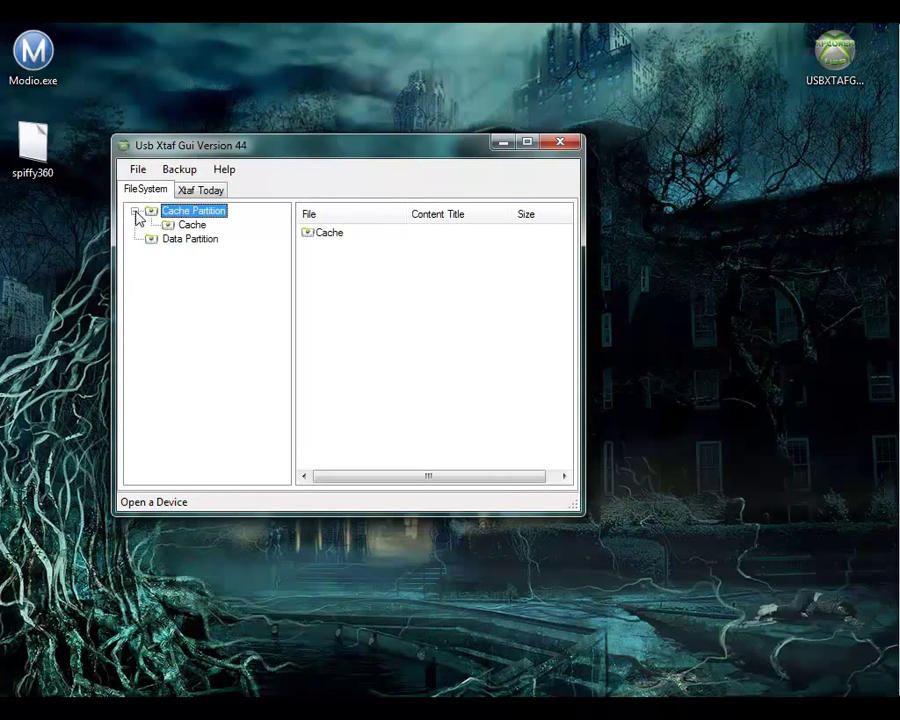
pyautogui.click(135, 212)
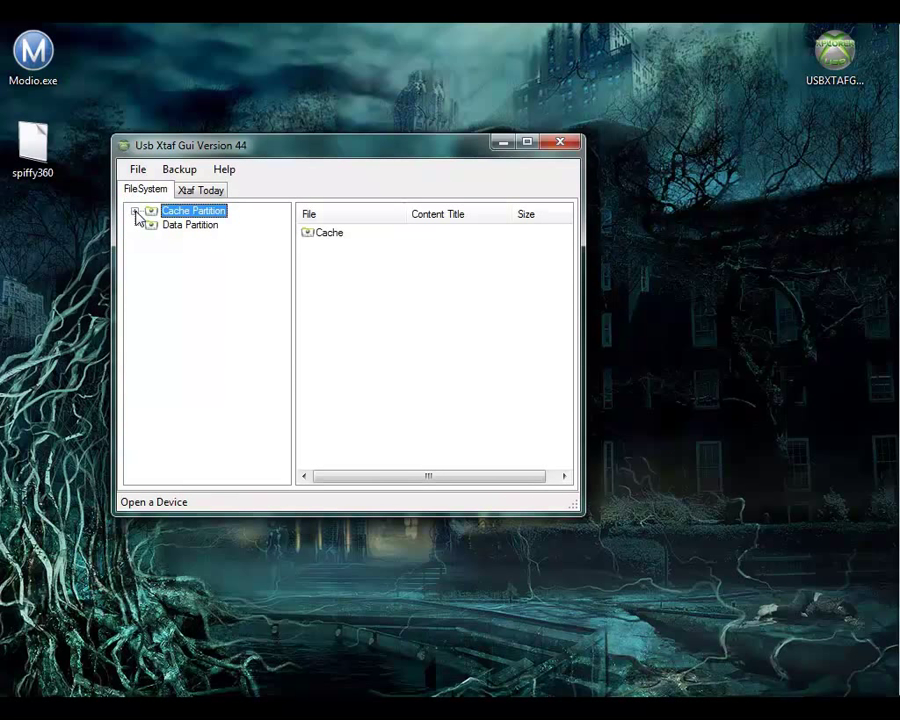
pyautogui.click(152, 226)
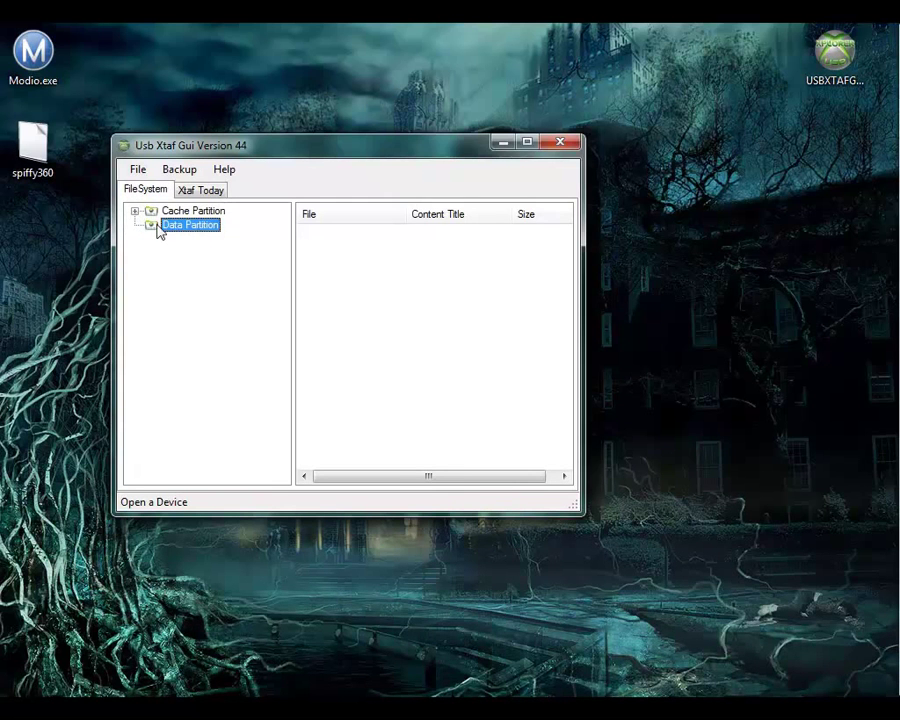
pyautogui.moveTo(286, 150); pyautogui.dragTo(398, 113)
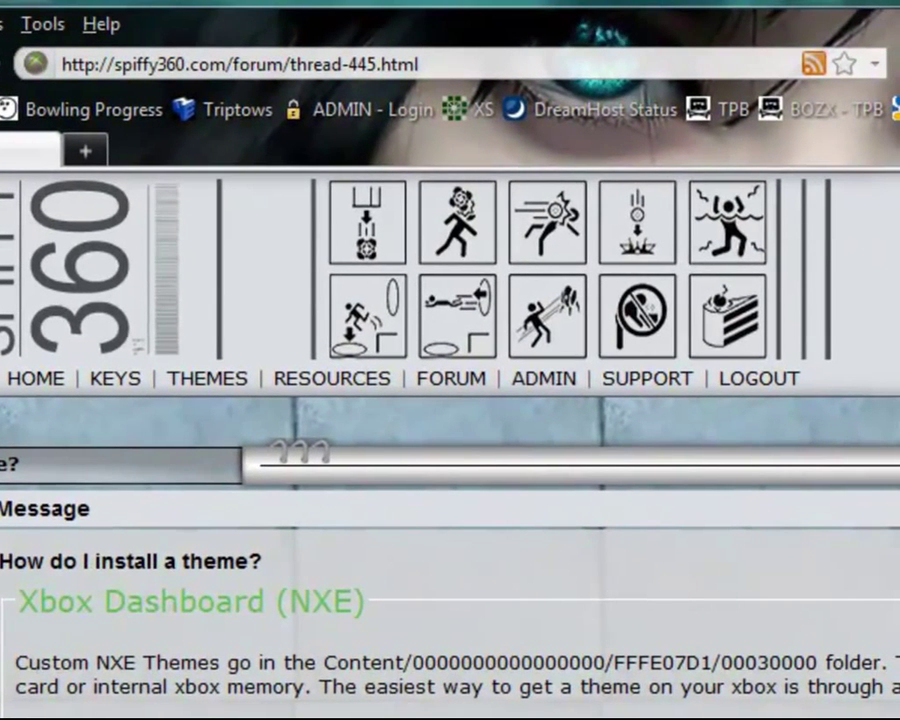
pyautogui.moveTo(322, 661); pyautogui.dragTo(817, 663)
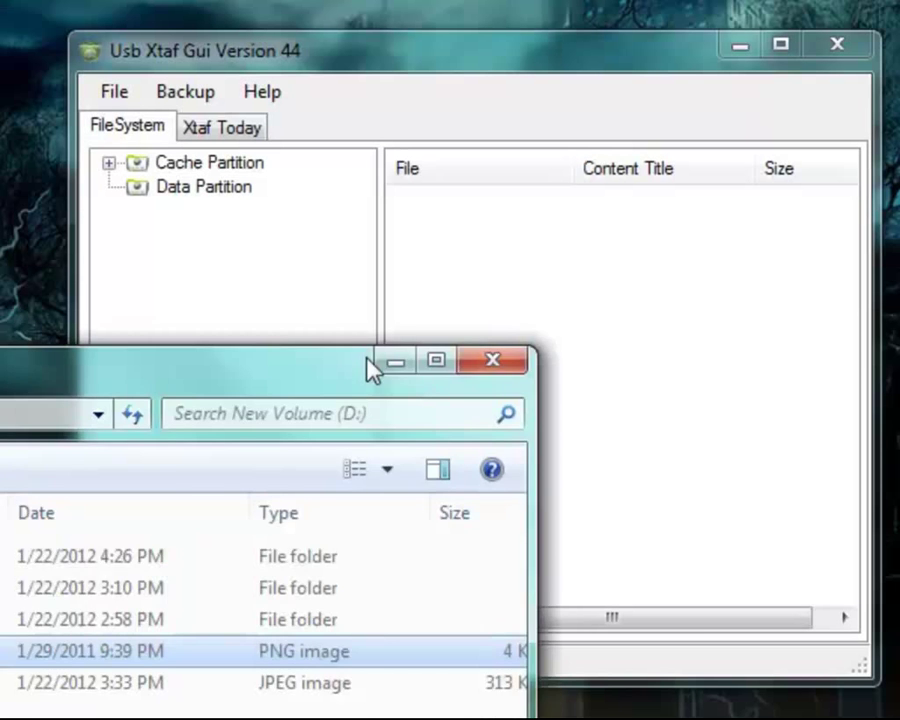
pyautogui.moveTo(369, 366); pyautogui.dragTo(799, 116)
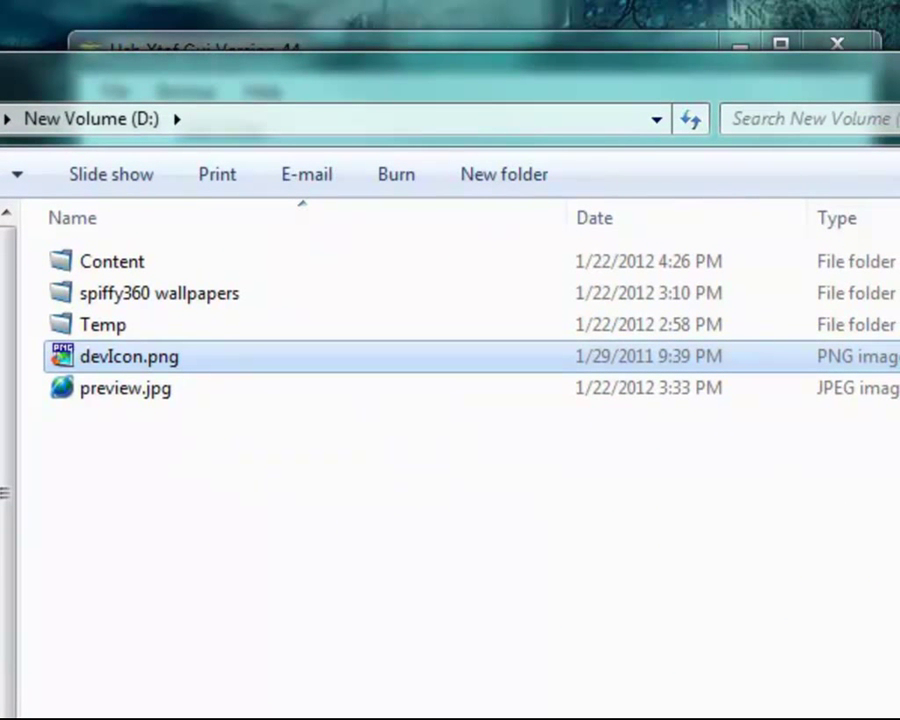
pyautogui.doubleClick(60, 262)
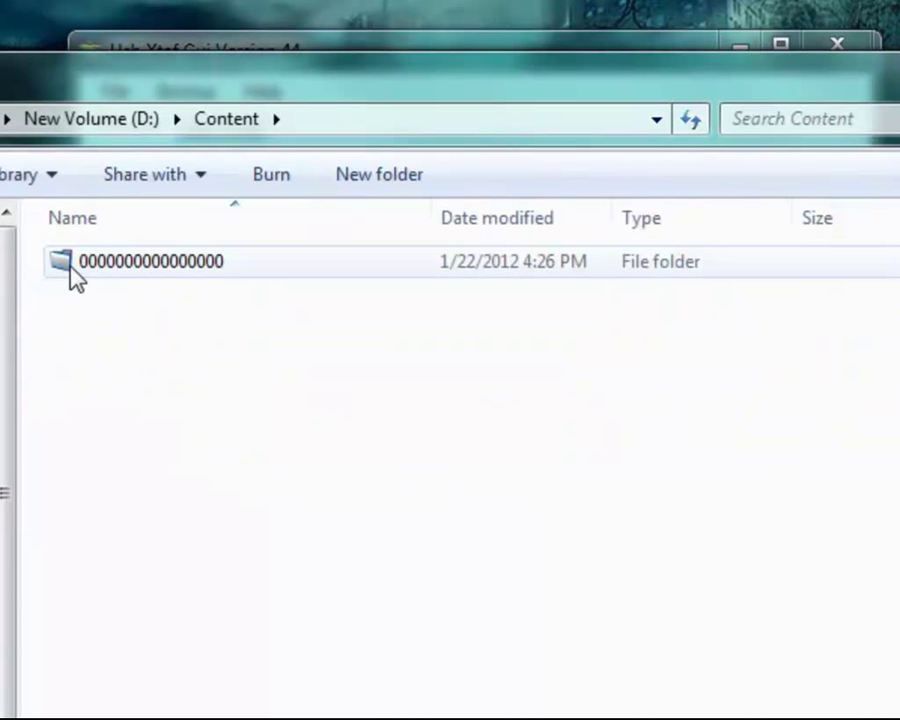
pyautogui.doubleClick(97, 266)
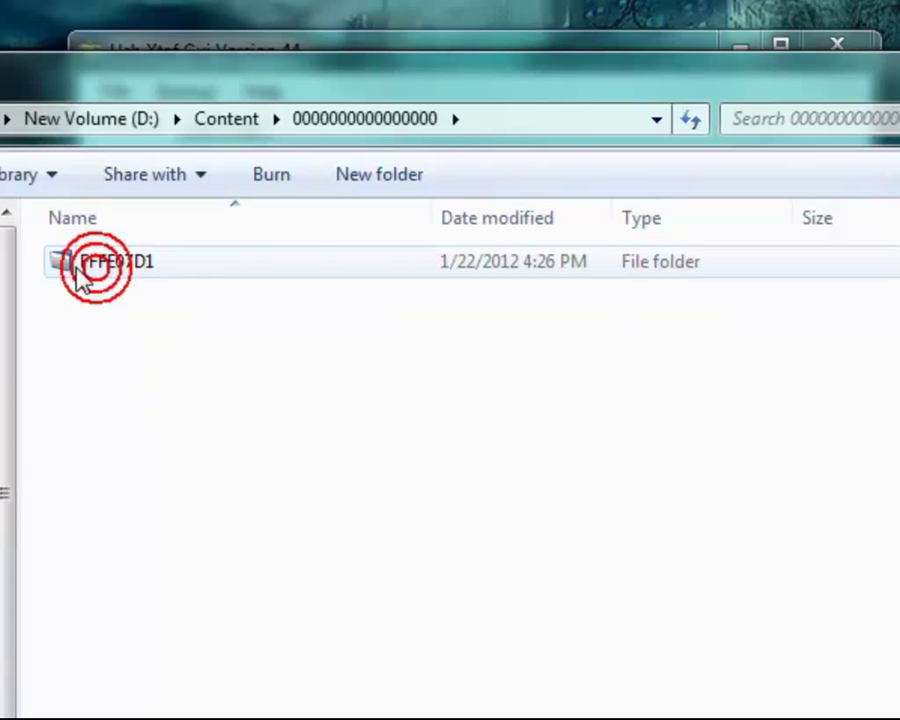
pyautogui.doubleClick(70, 264)
pyautogui.doubleClick(72, 270)
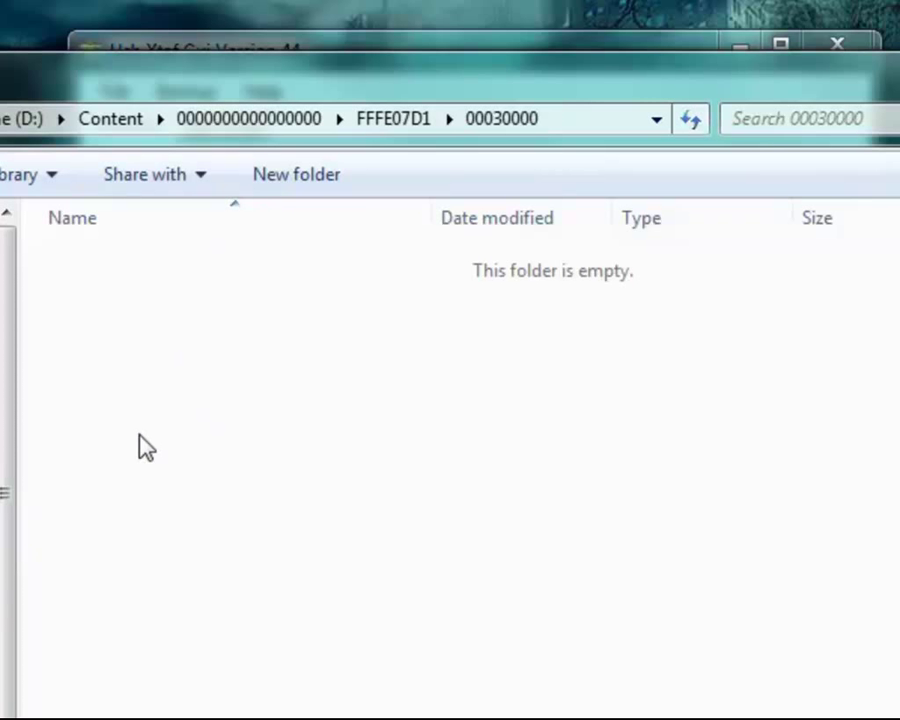
# Step: Put the spiffy360 theme file from the desktop into the 00030000 folder and return to the root of New Volume (D:)
pyautogui.moveTo(70, 80); pyautogui.dragTo(150, 91)
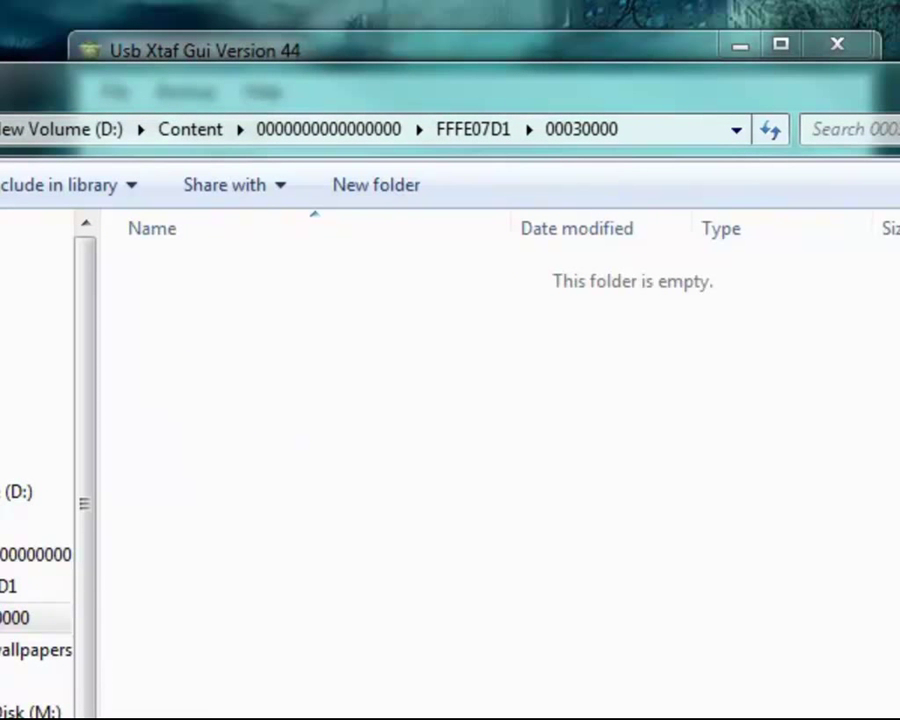
pyautogui.moveTo(5, 350); pyautogui.dragTo(281, 393)
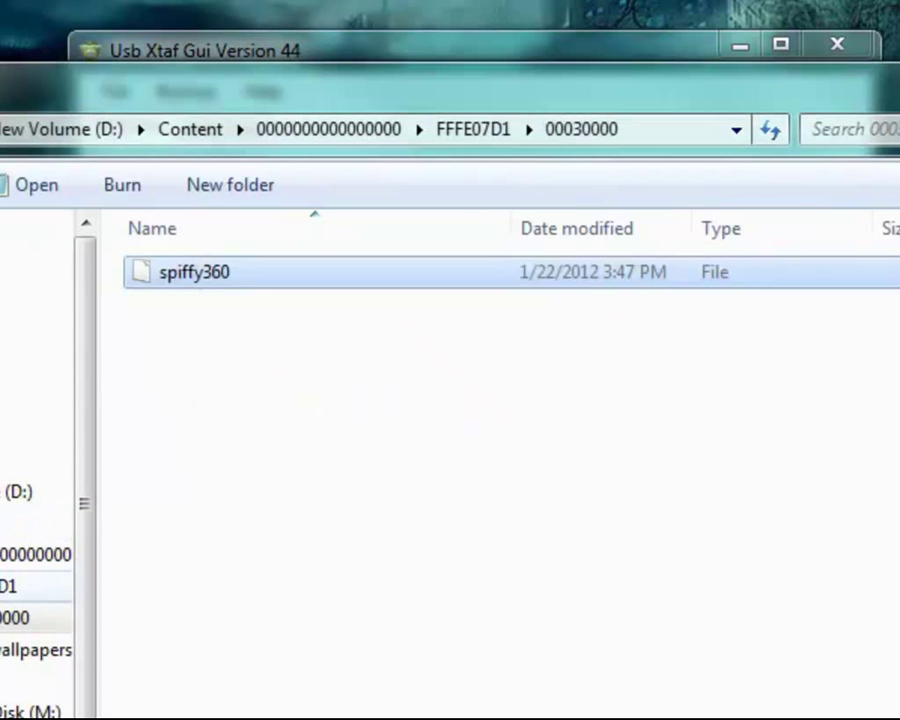
pyautogui.press('BackSpace')
pyautogui.press('BackSpace')
pyautogui.moveTo(548, 99); pyautogui.dragTo(458, 161)
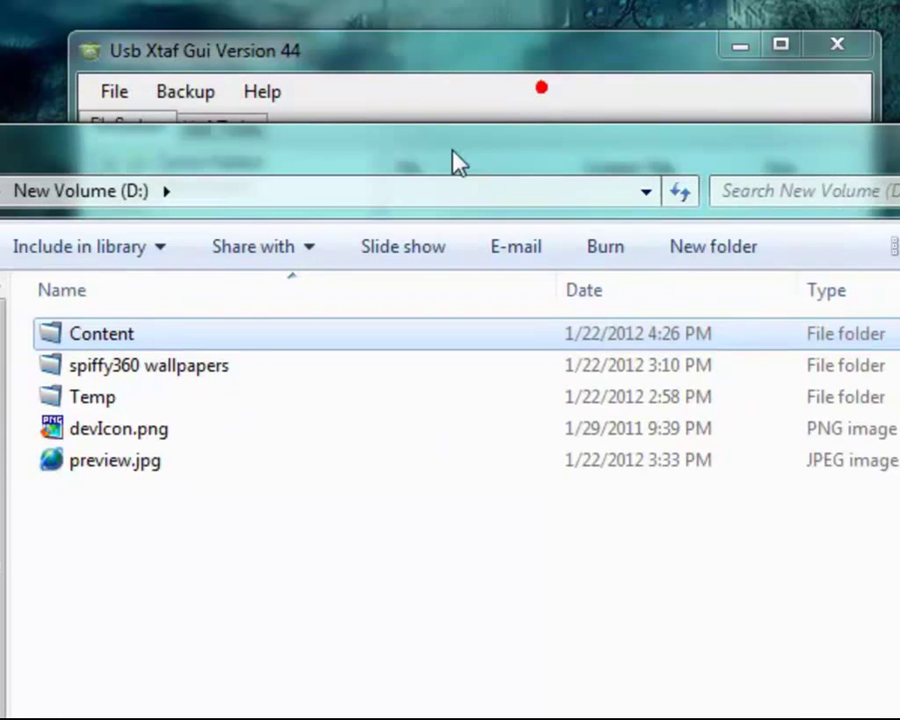
# Step: Inject the Content folder from New Volume (D:) into the USB stick's Data Partition in Usb Xtaf Gui
pyautogui.moveTo(563, 52); pyautogui.dragTo(657, 4)
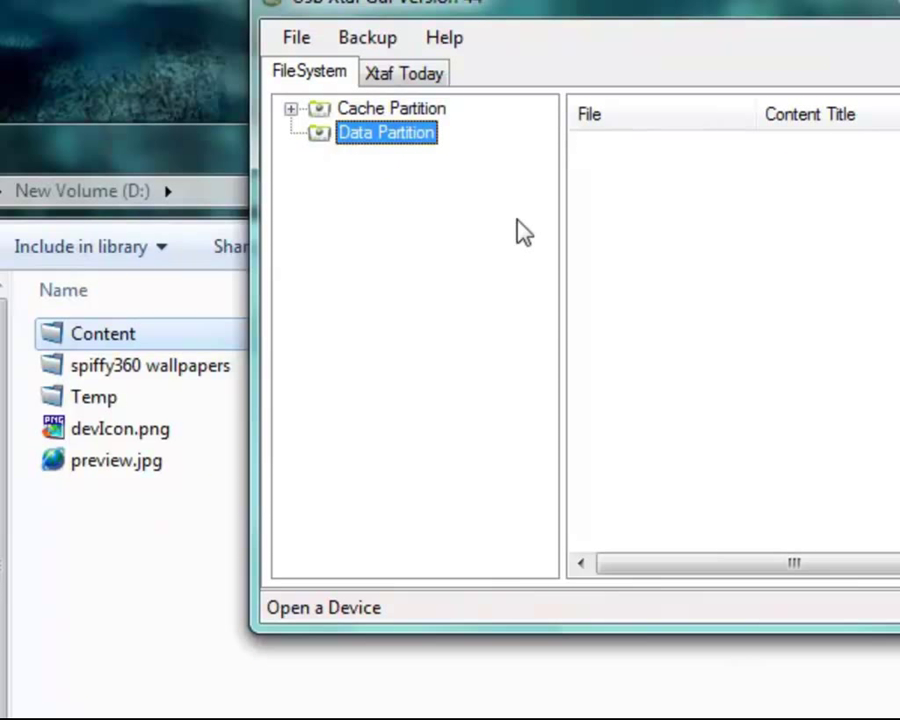
pyautogui.rightClick(627, 215)
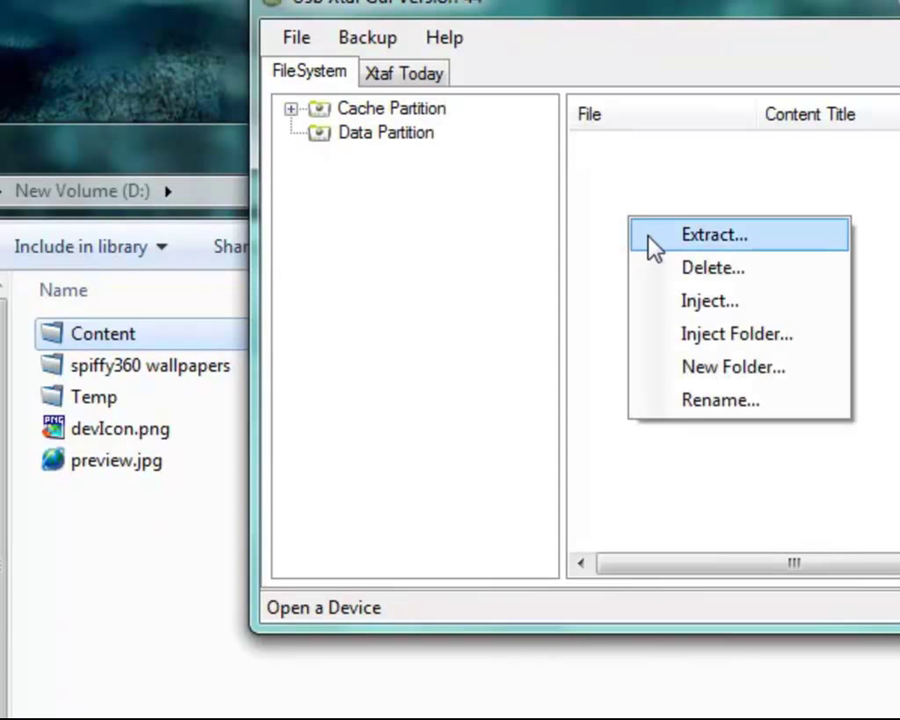
pyautogui.click(773, 338)
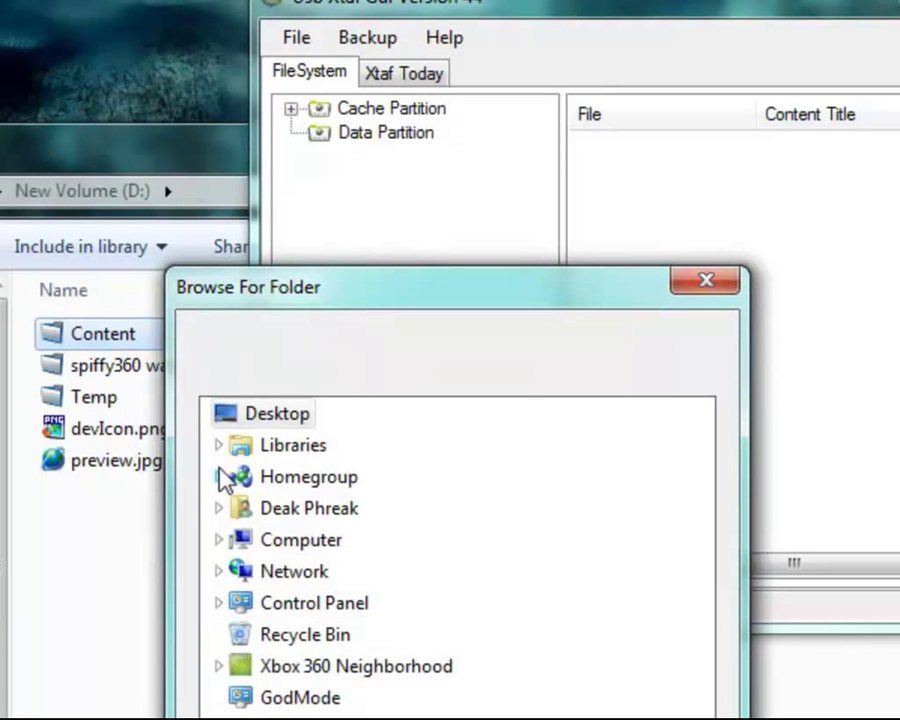
pyautogui.click(219, 540)
pyautogui.click(233, 477)
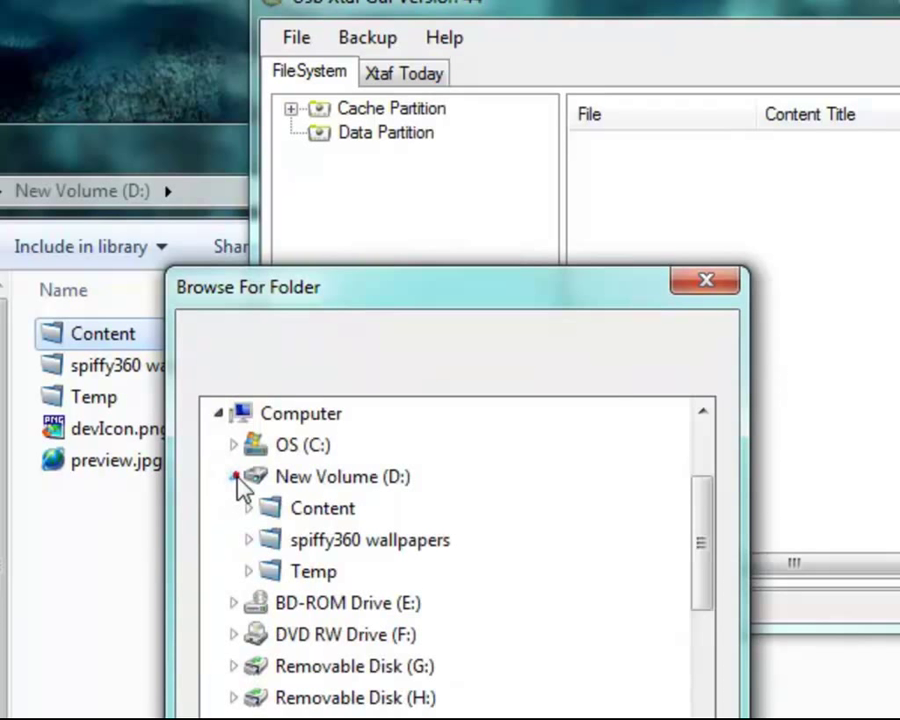
pyautogui.click(290, 510)
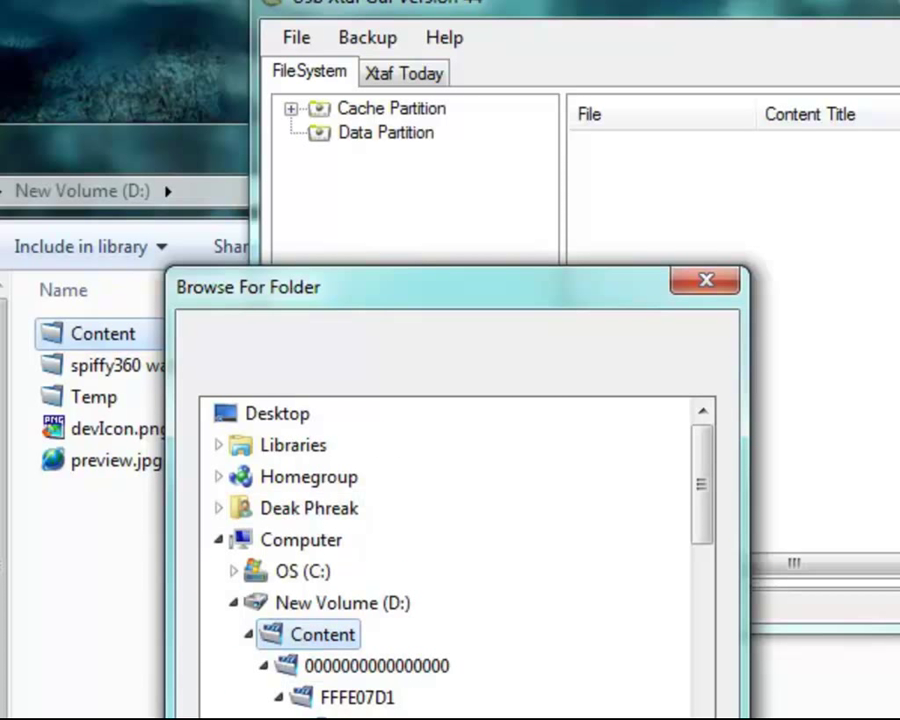
pyautogui.press('Return')
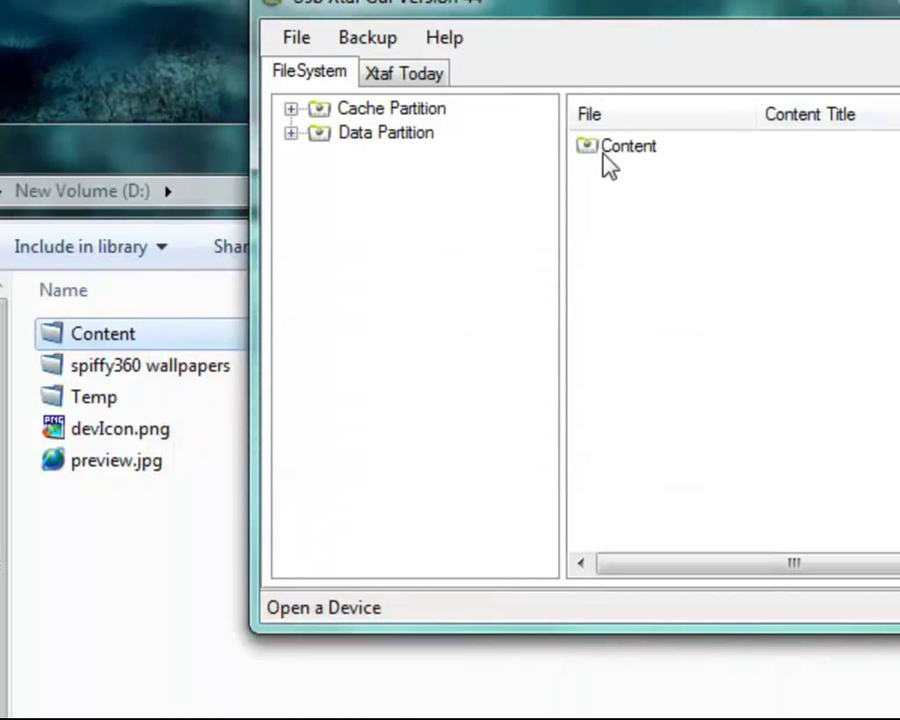
pyautogui.click(291, 133)
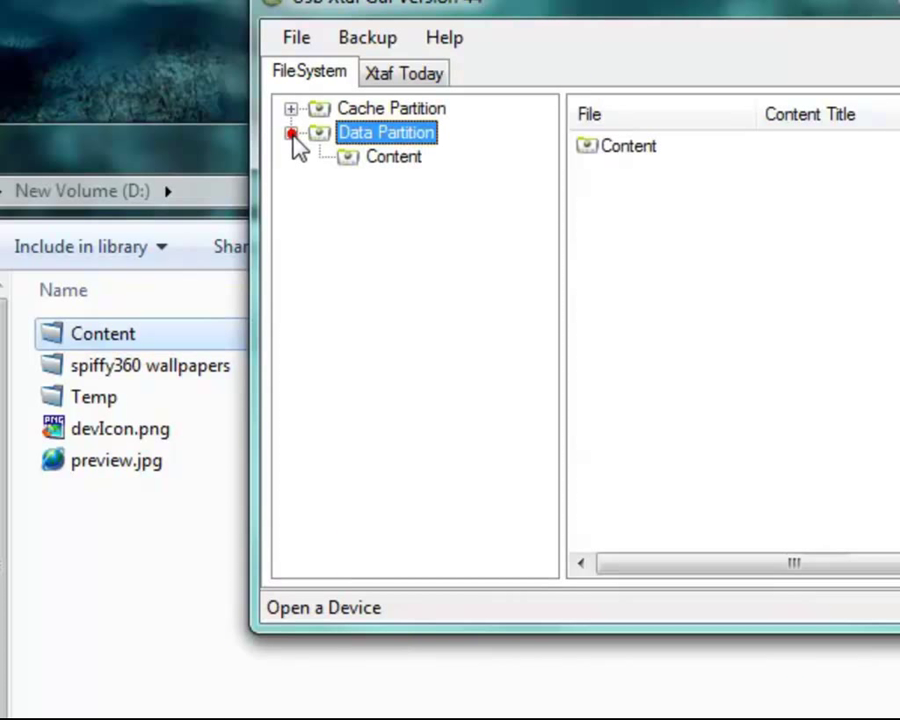
pyautogui.doubleClick(350, 155)
pyautogui.doubleClick(404, 181)
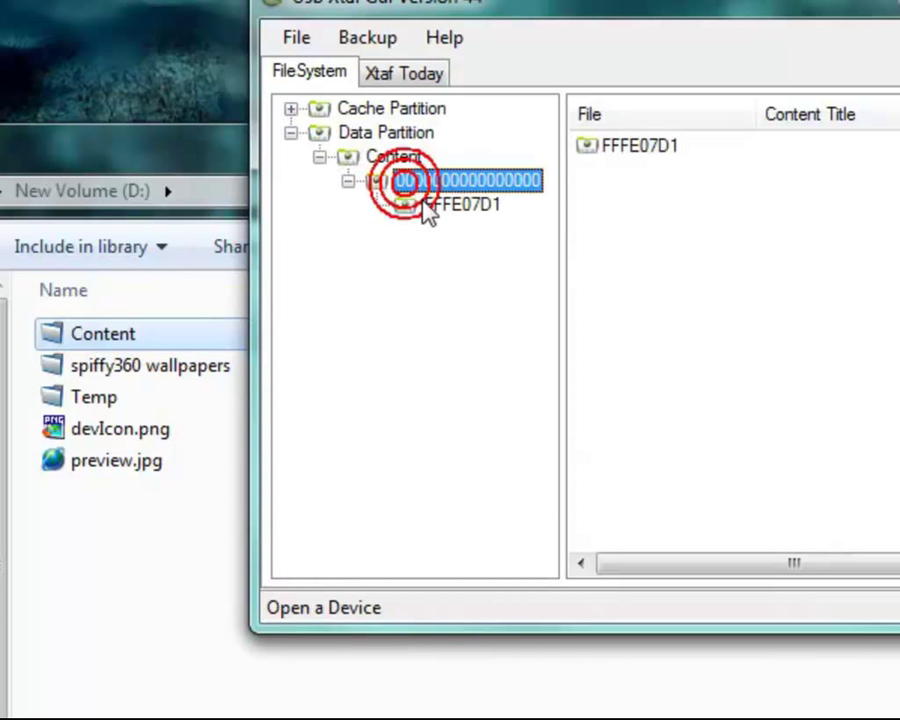
pyautogui.doubleClick(428, 204)
pyautogui.click(485, 230)
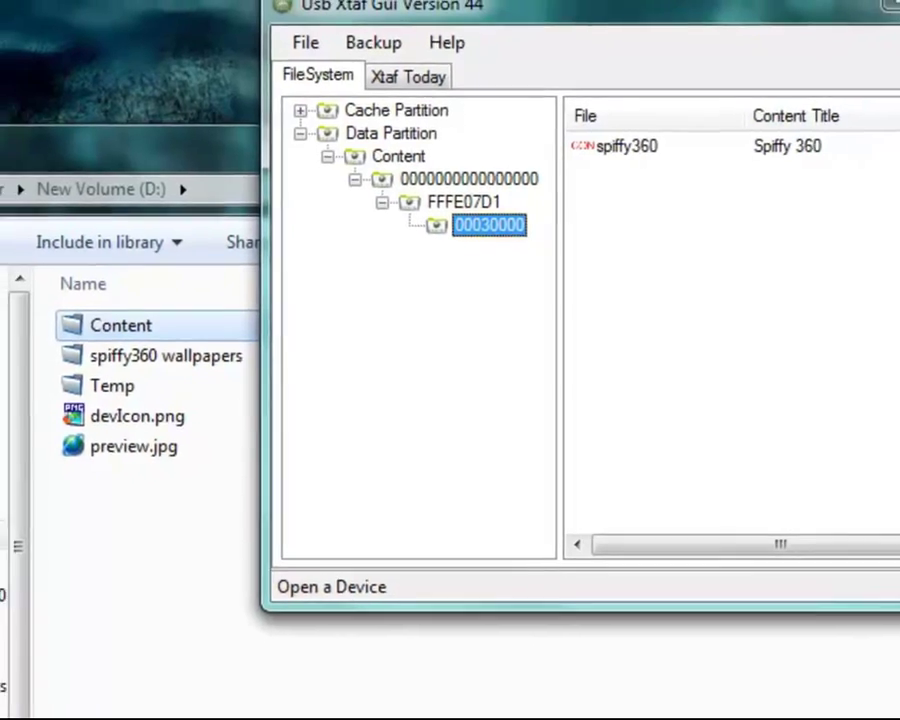
pyautogui.click(825, 150)
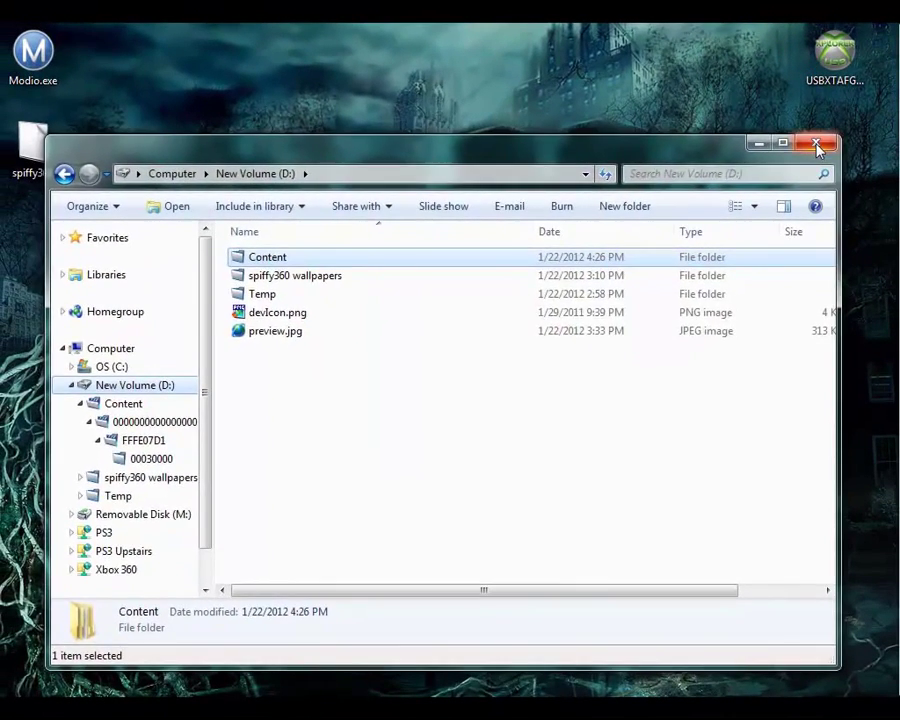
pyautogui.click(815, 143)
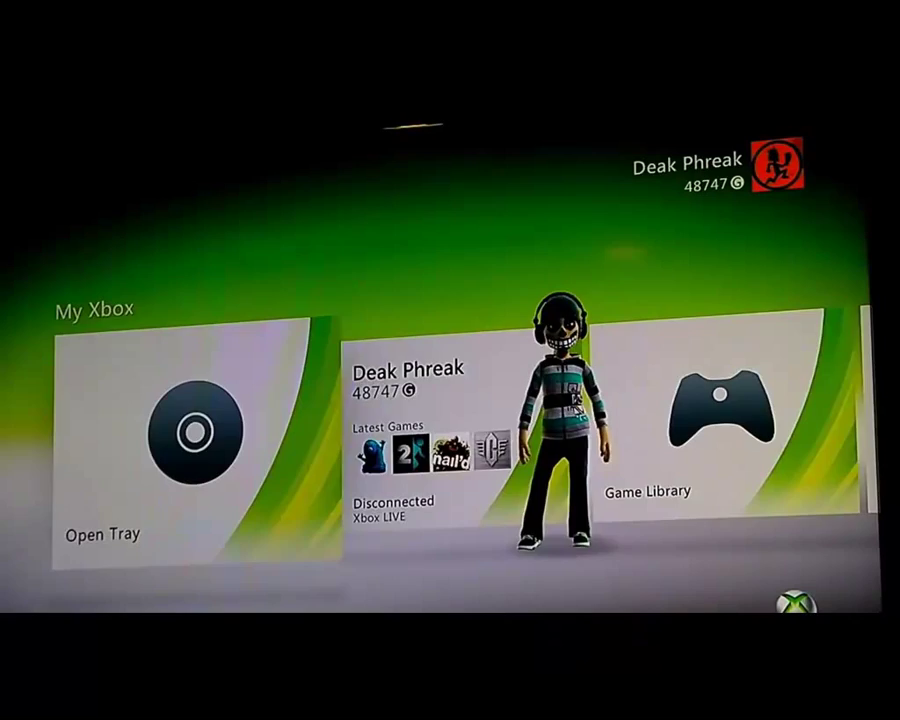
# Step: Switch to the Xbox 360 dashboard and open System Settings from the My Xbox channel
pyautogui.press('Right')
pyautogui.press('Right')
pyautogui.press('Right')
pyautogui.press('Right')
pyautogui.press('Right')
pyautogui.press('Right')
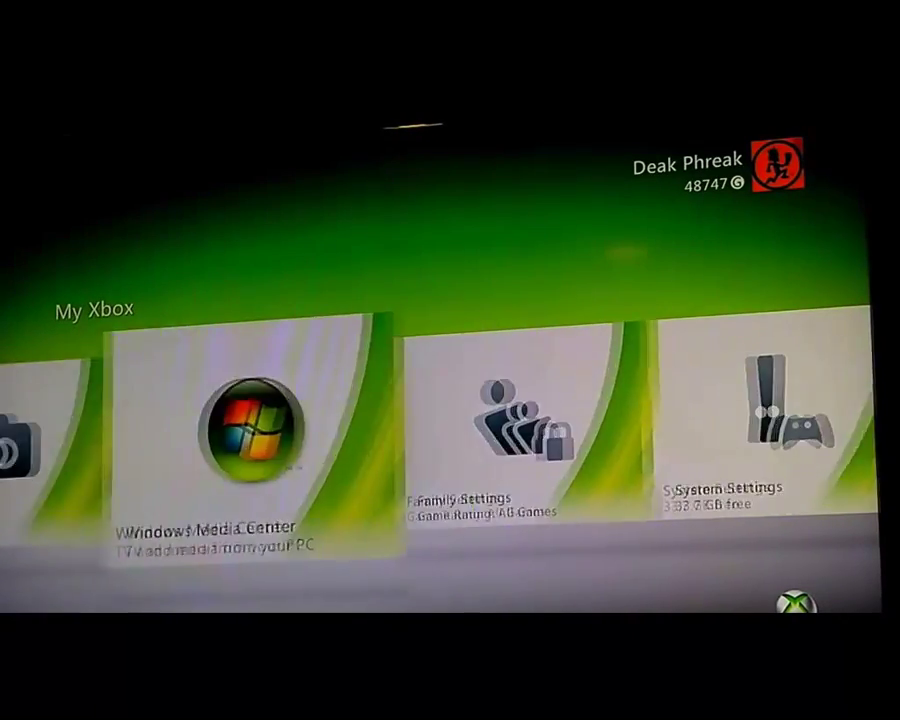
pyautogui.press('Right')
pyautogui.press('Right')
pyautogui.press('Return')
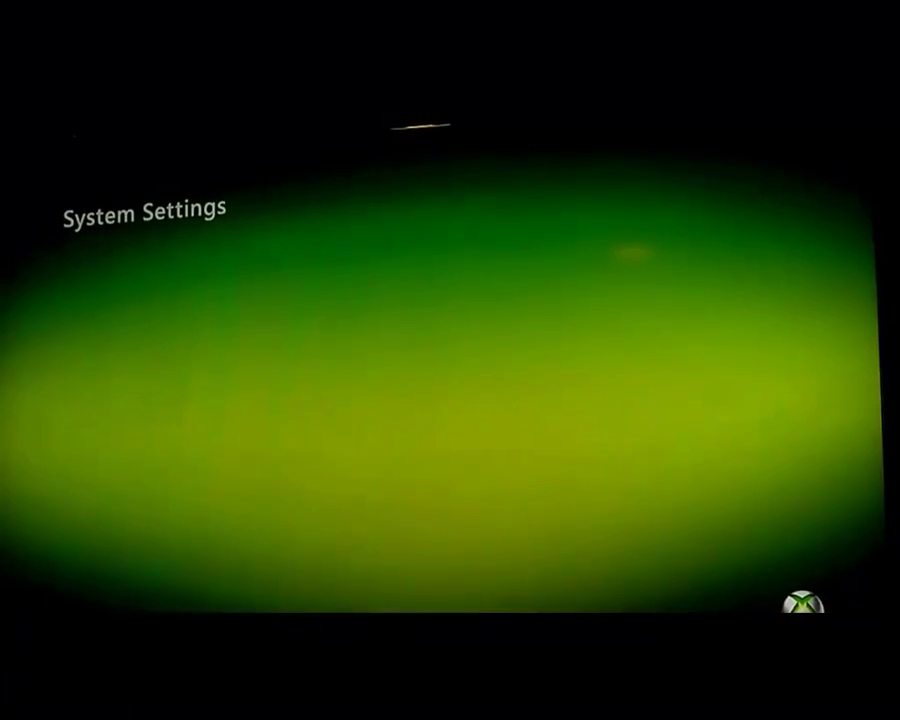
# Step: Open the console's Memory settings and choose the USB stick's Memory Unit among the storage devices
pyautogui.press('Down')
pyautogui.press('Down')
pyautogui.press('Return')
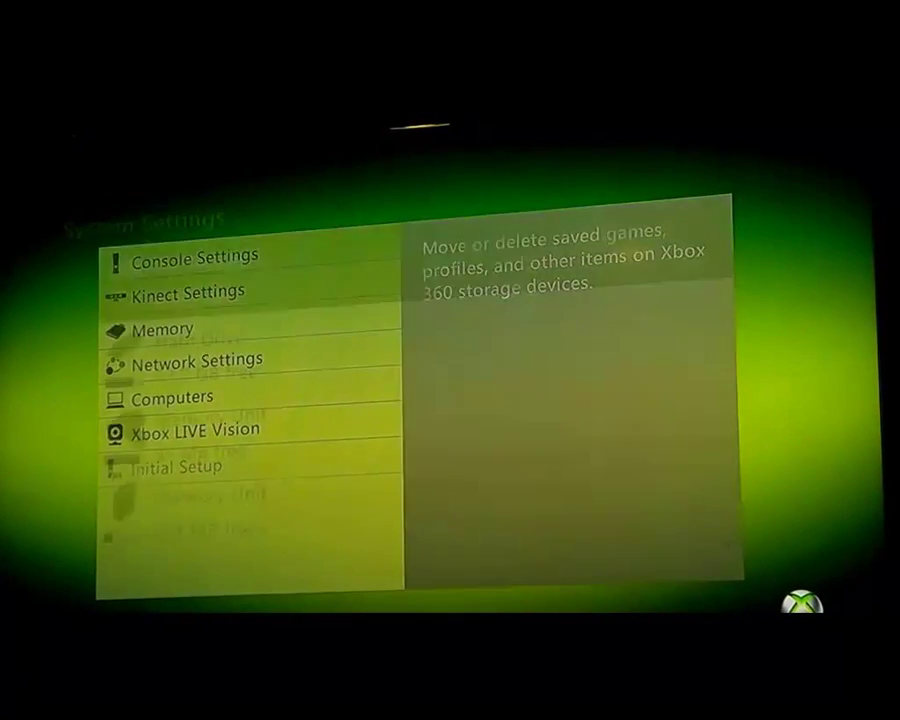
pyautogui.press('Down')
pyautogui.press('Down')
pyautogui.press('Down')
pyautogui.press('Down')
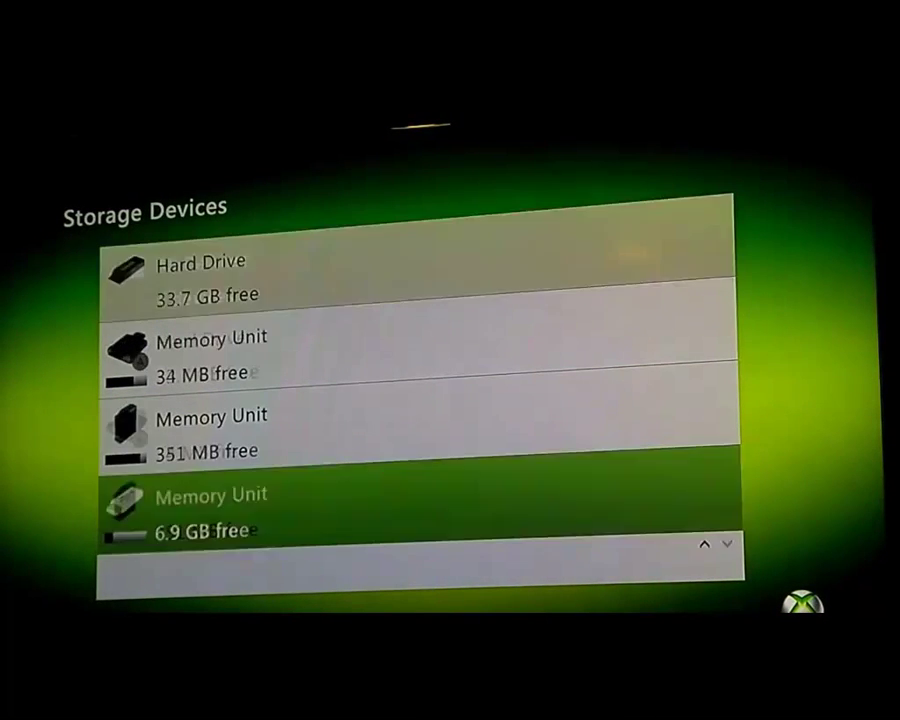
pyautogui.press('Return')
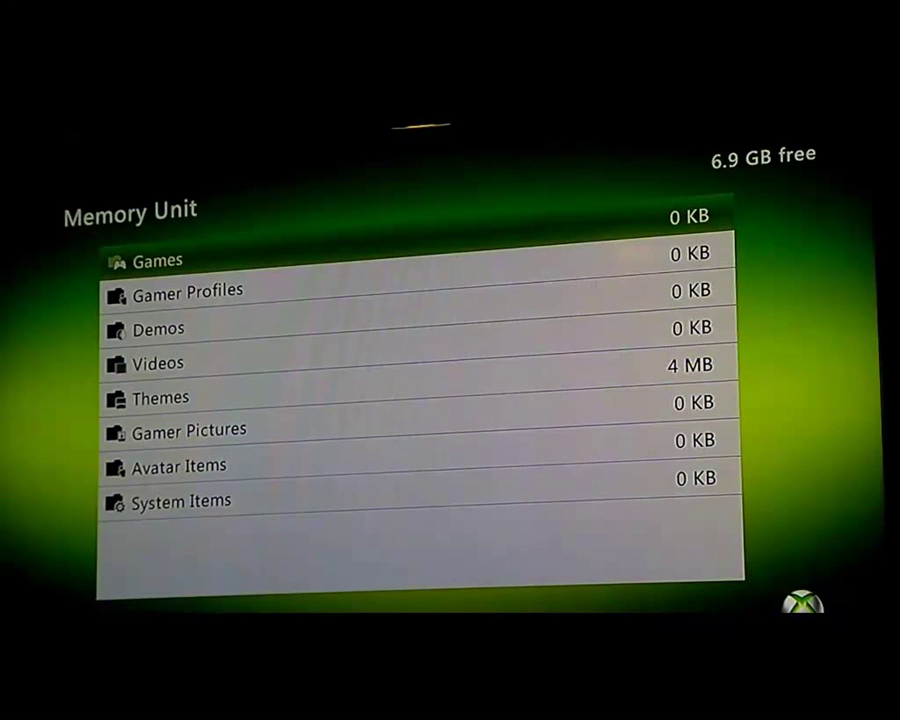
# Step: Move the Spiffy 360 theme off the USB Memory Unit from its Themes category, and go back to Storage Devices
pyautogui.press('Down')
pyautogui.press('Down')
pyautogui.press('Down')
pyautogui.press('Down')
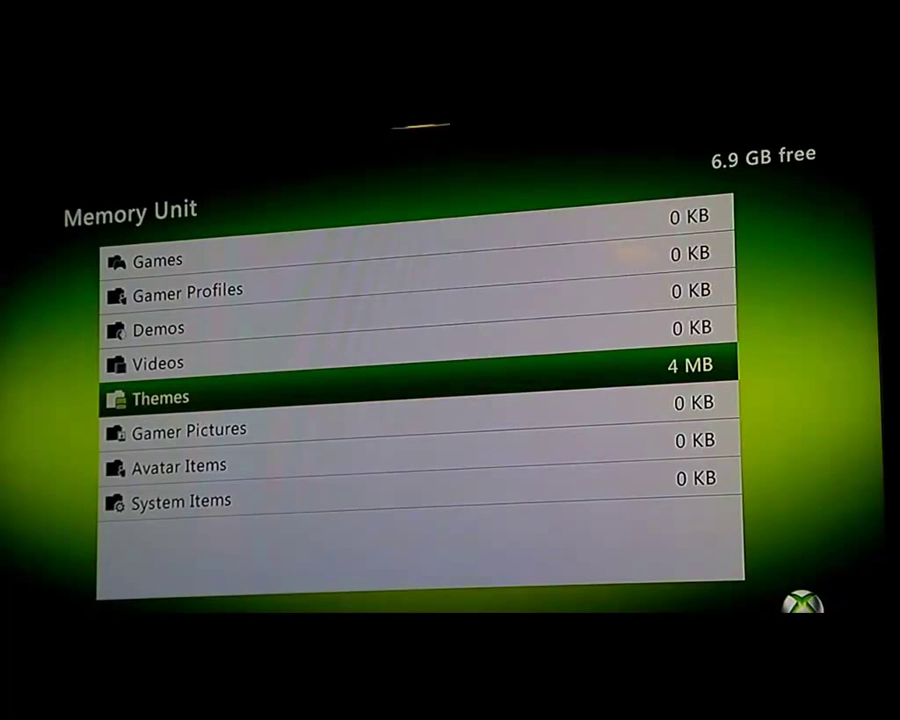
pyautogui.press('Return')
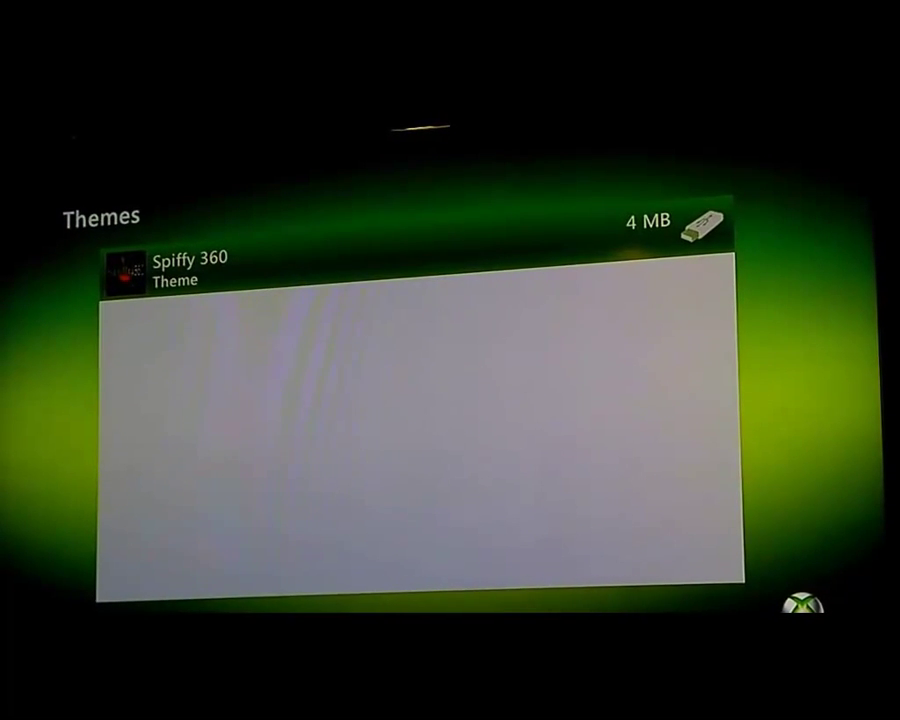
pyautogui.press('Return')
pyautogui.press('Down')
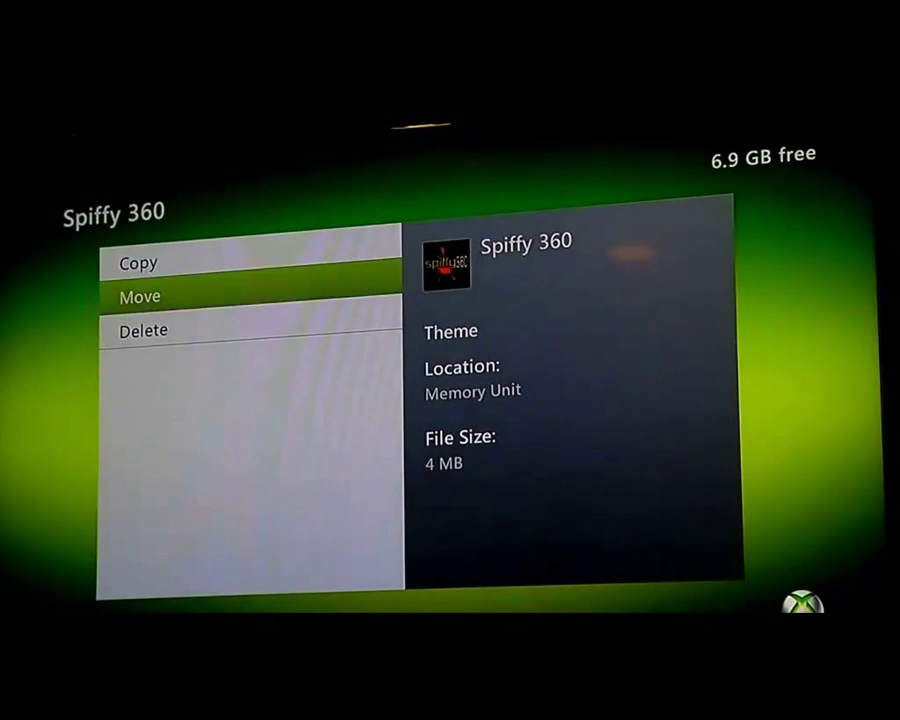
pyautogui.press('Return')
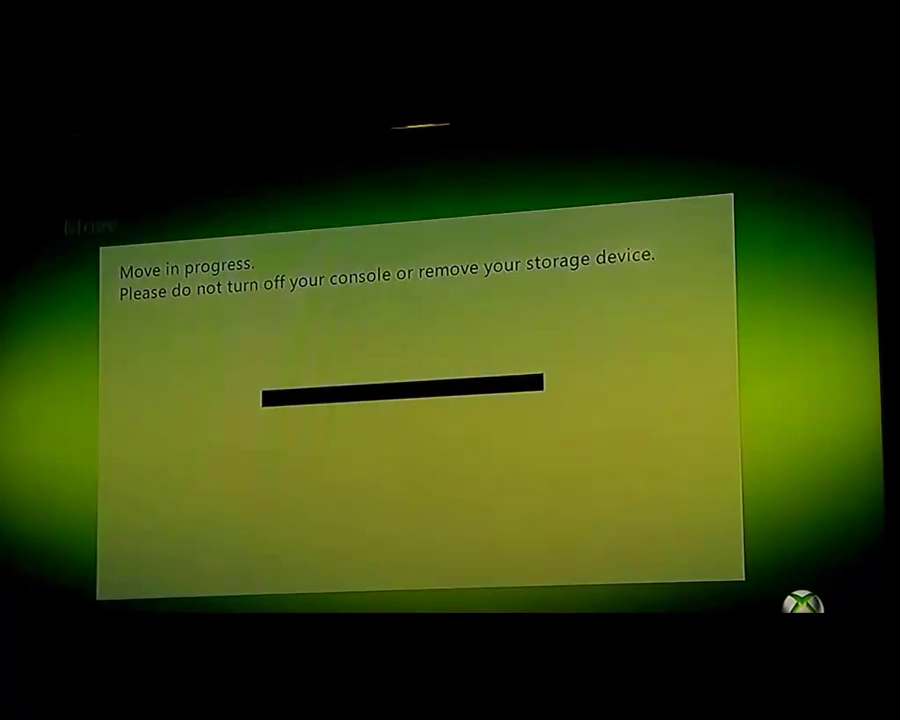
pyautogui.press('Escape')
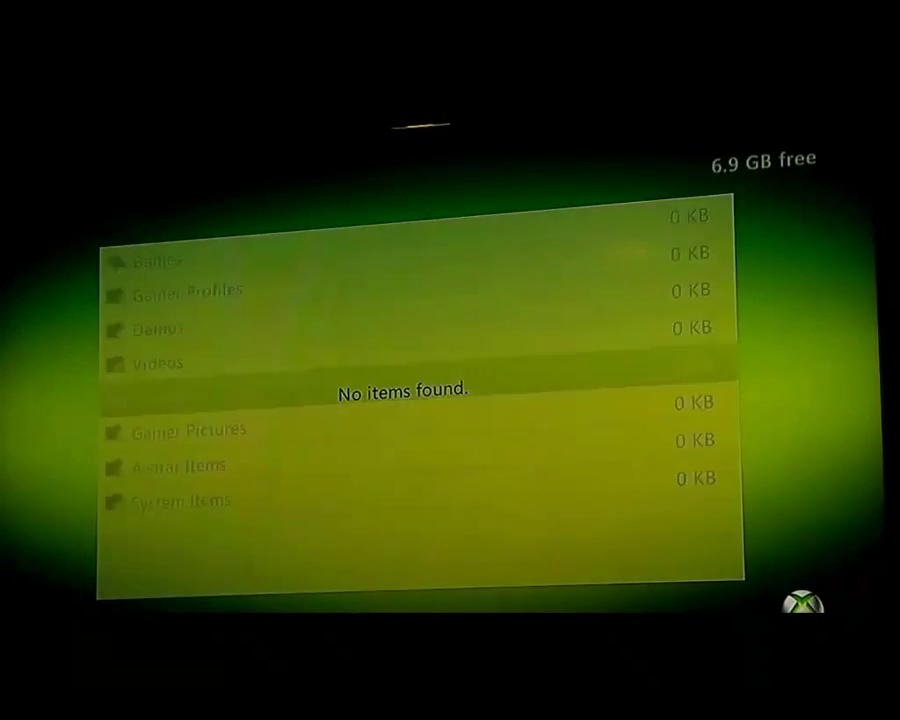
pyautogui.press('Escape')
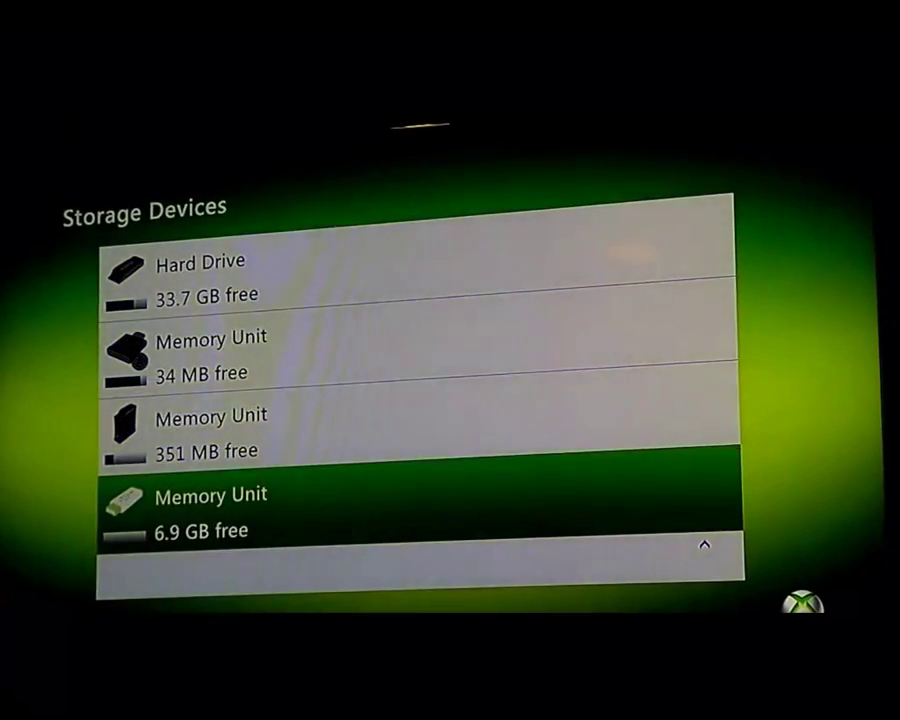